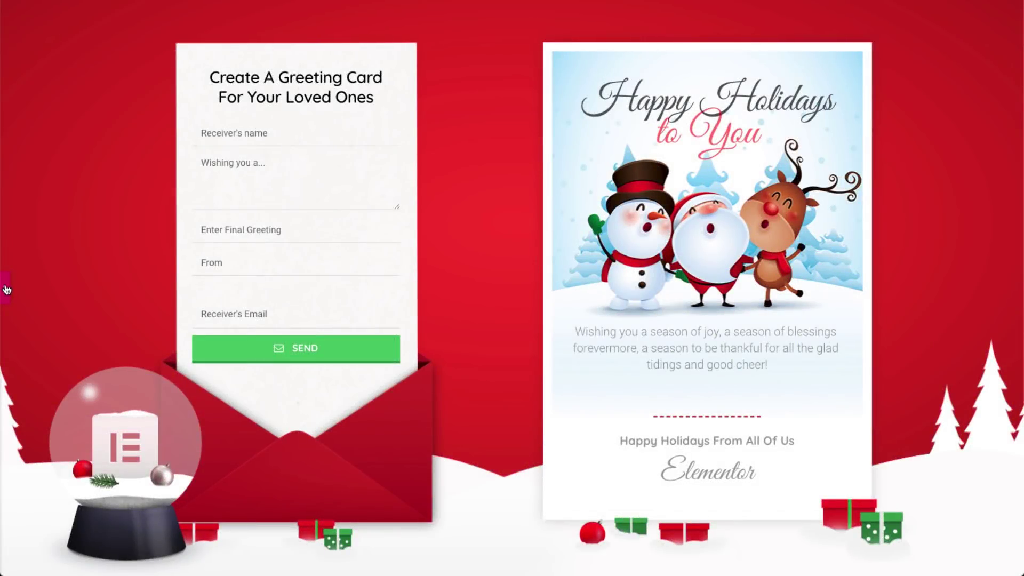
- Reopen the Elementor panel and Navigator beside the plain greeting card layout
click(4, 288)
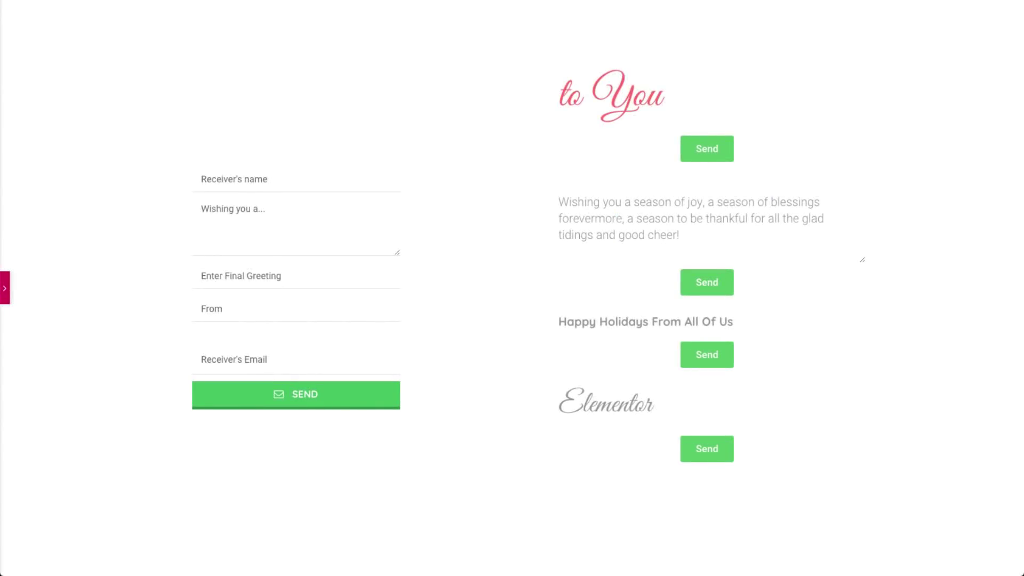
- Bring back the Elementor widget panel beside the form-and-card layout
click(4, 287)
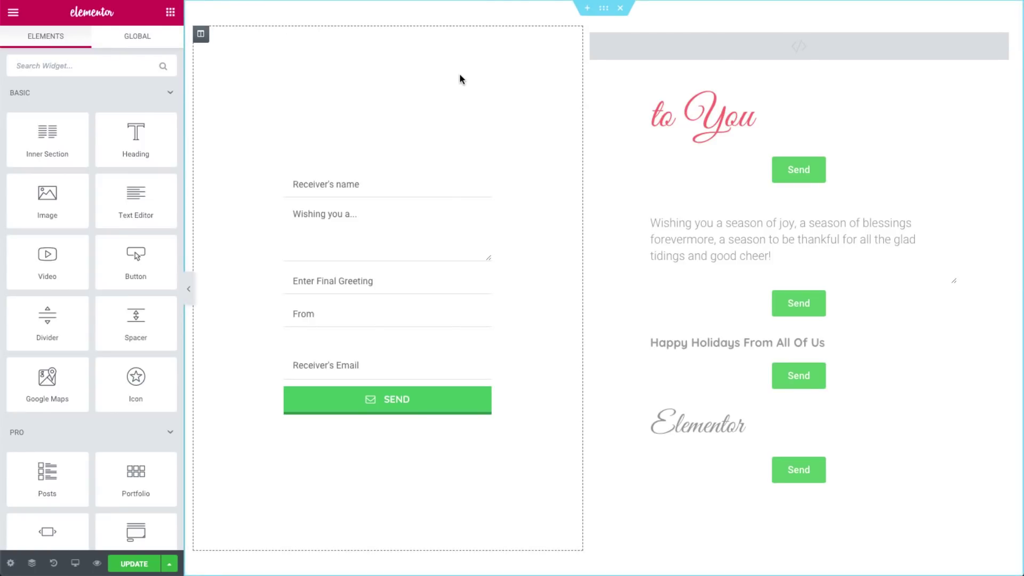
click(536, 181)
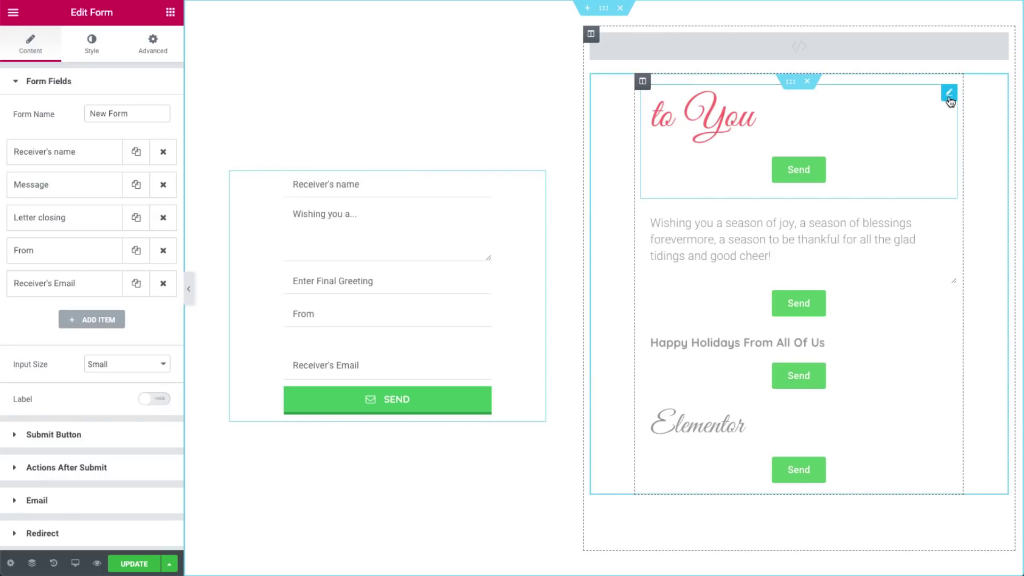
click(949, 95)
click(950, 220)
click(949, 343)
click(949, 411)
click(857, 46)
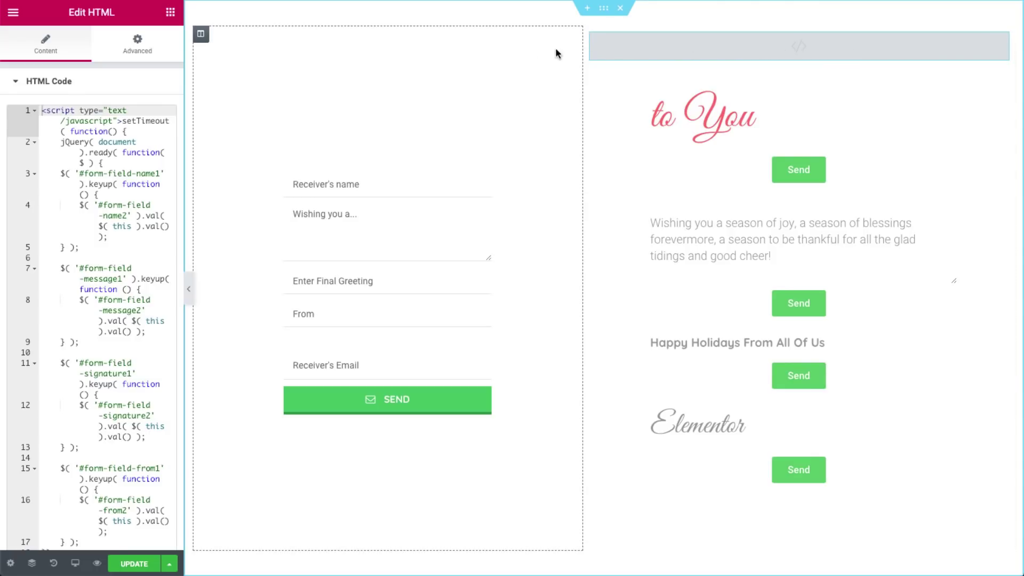
click(170, 15)
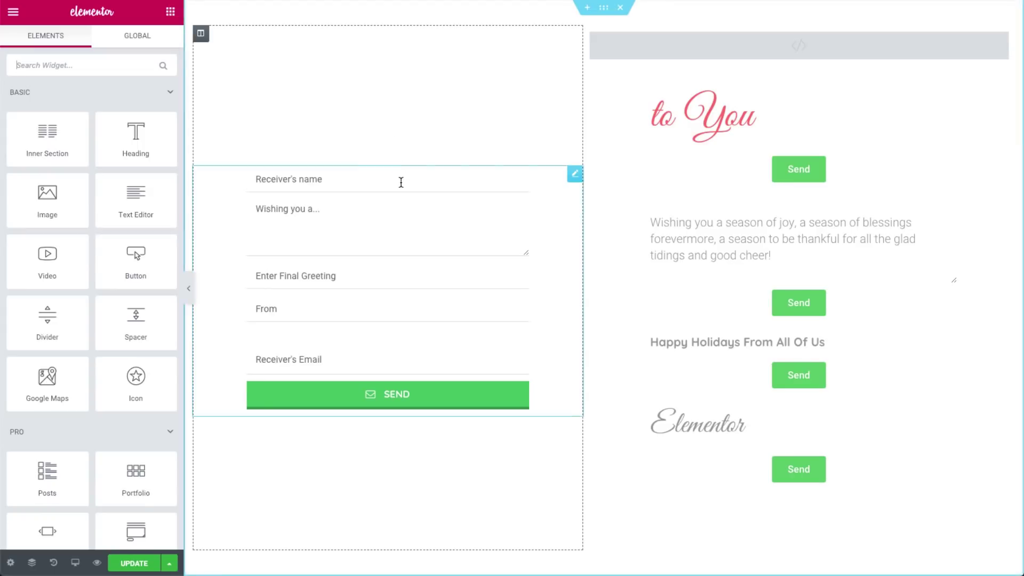
- Inspect the entry form, then the card's mirror name and message forms
click(402, 181)
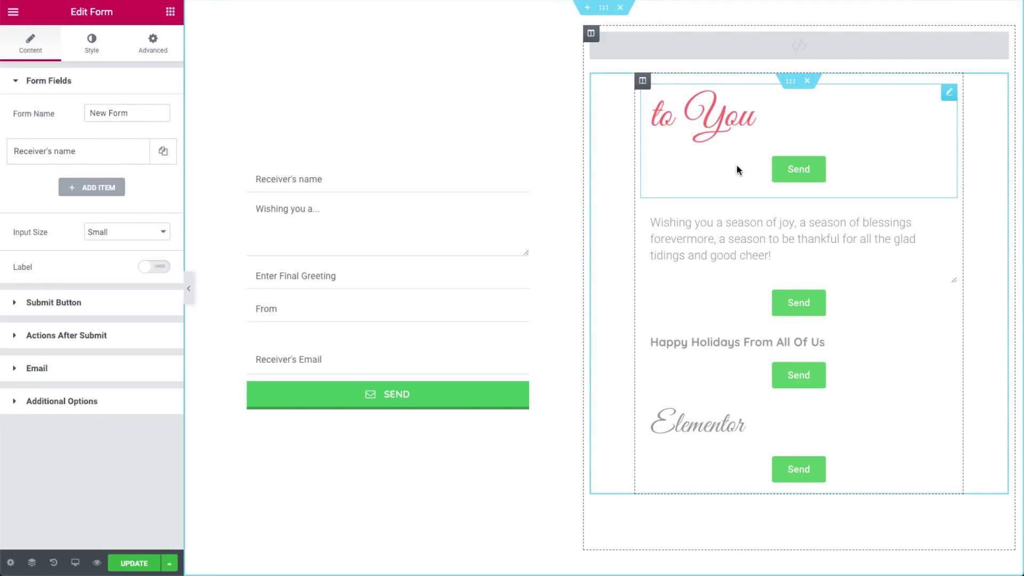
click(382, 231)
click(761, 237)
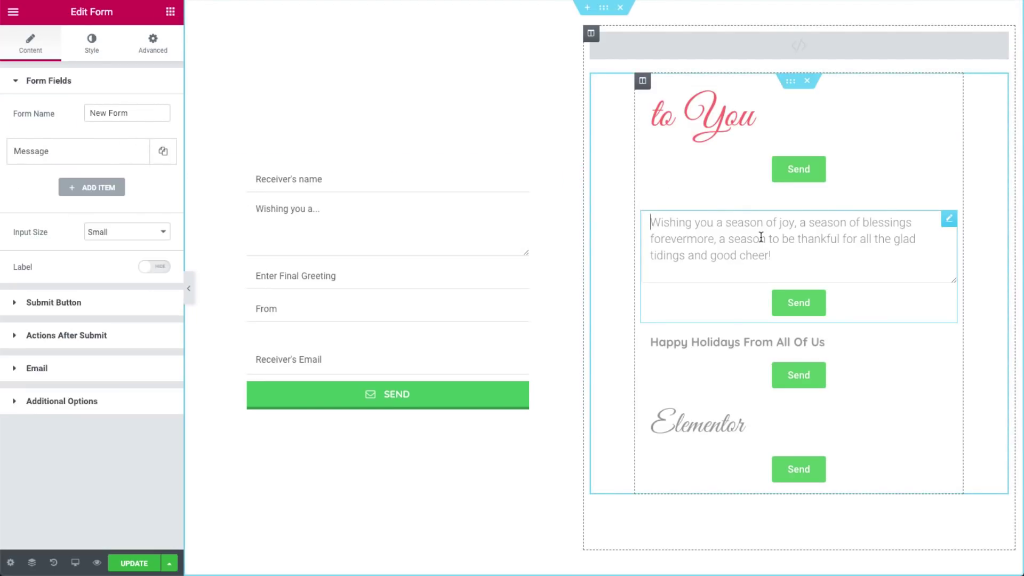
click(445, 184)
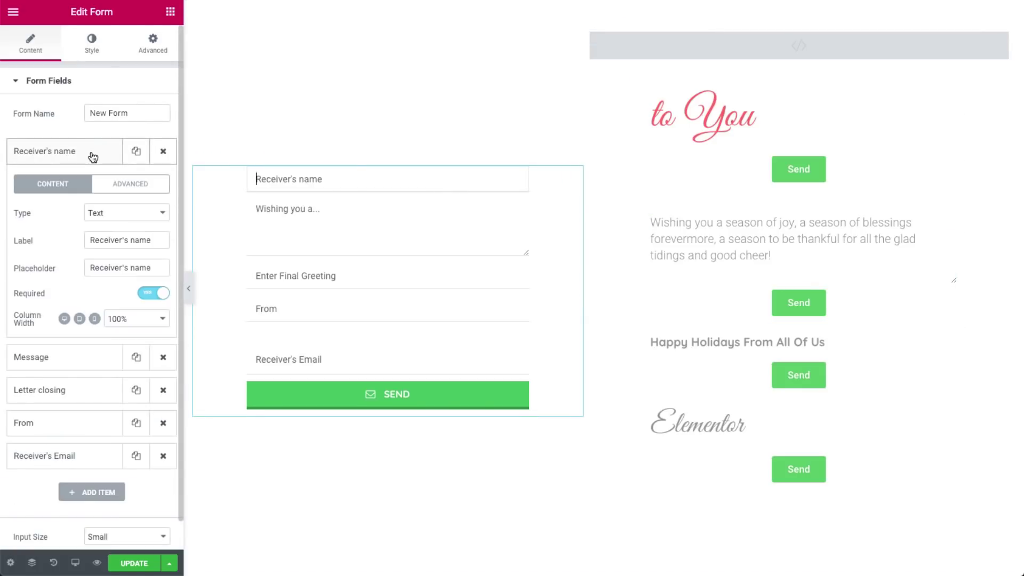
- Check the entry form's Receiver's name field settings, confirming its Custom ID is name1
click(128, 235)
click(151, 267)
drag(151, 267, 79, 268)
click(131, 267)
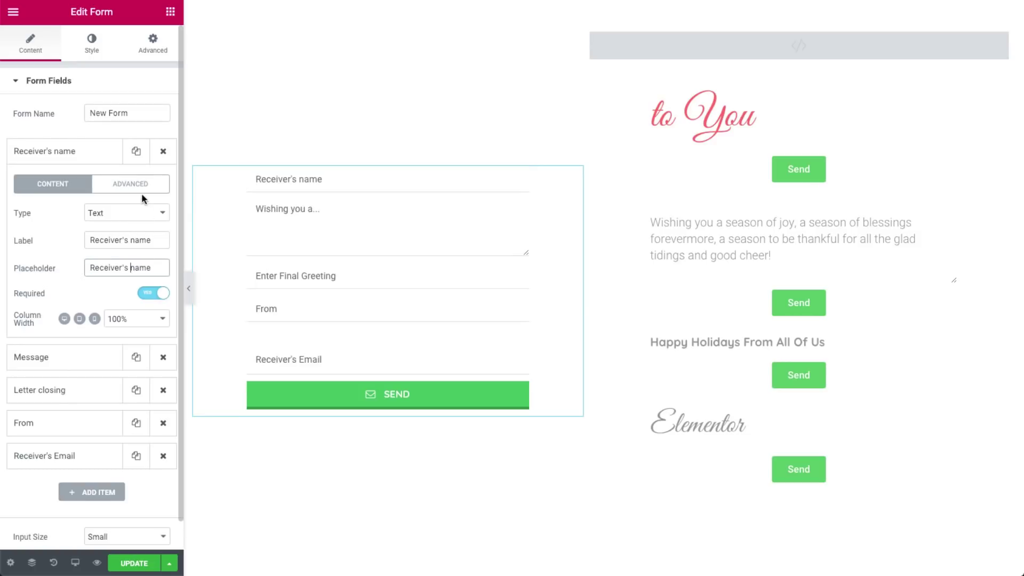
click(151, 294)
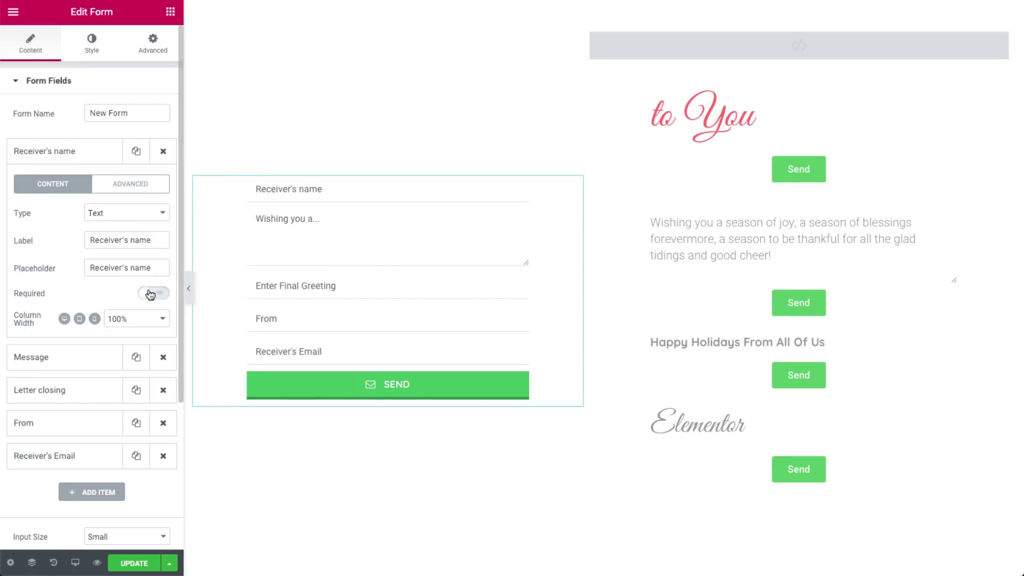
click(150, 294)
click(138, 187)
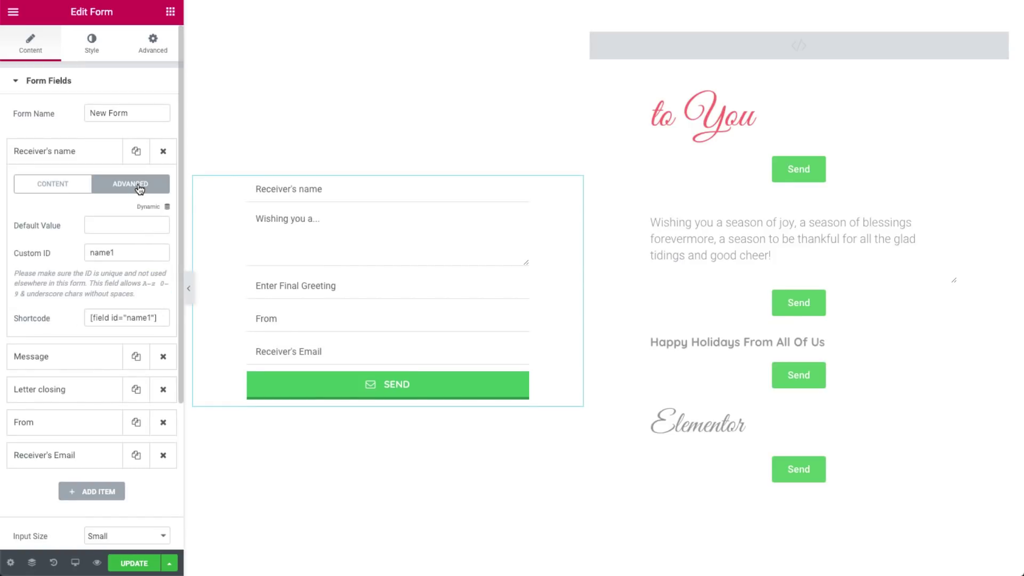
drag(120, 253, 86, 253)
click(113, 197)
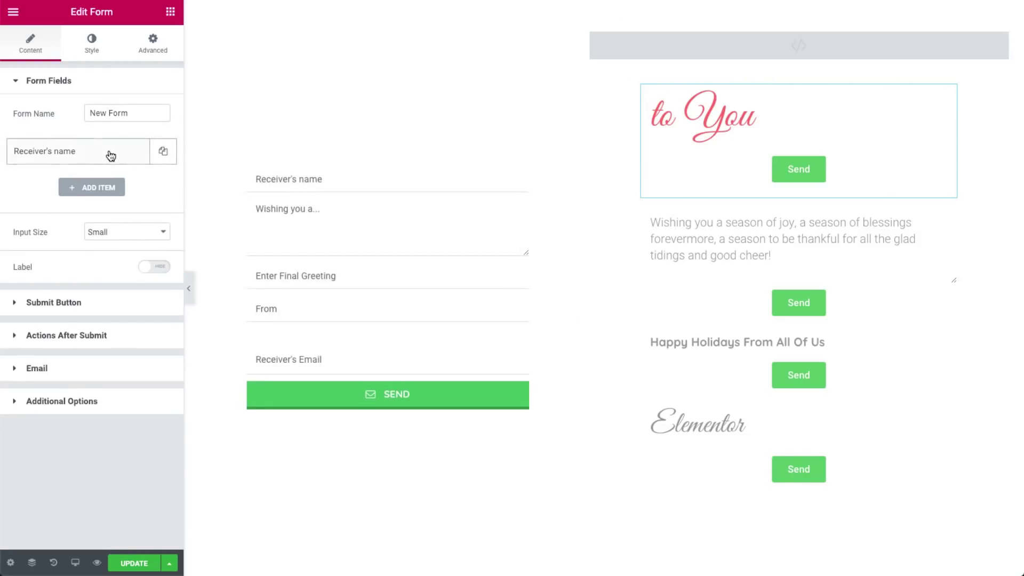
- Confirm the mirror form's name field ID is name2 and view the name-copying script
click(110, 155)
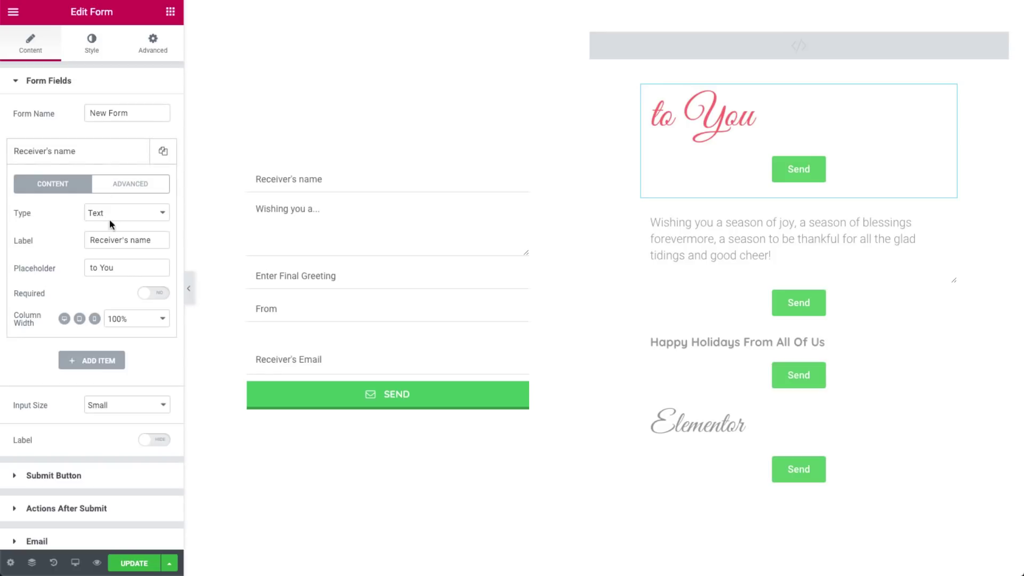
click(122, 267)
click(131, 187)
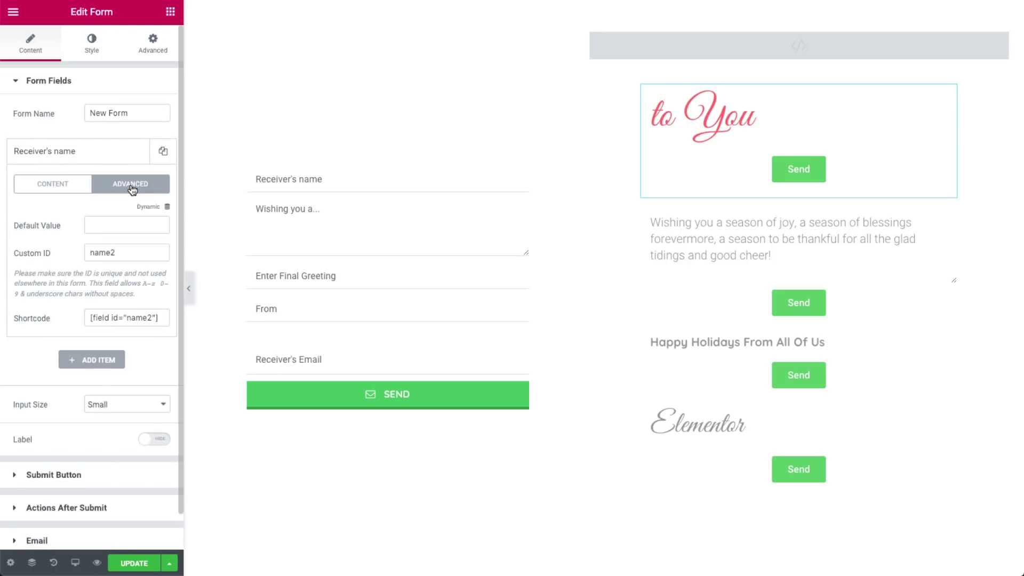
double_click(133, 254)
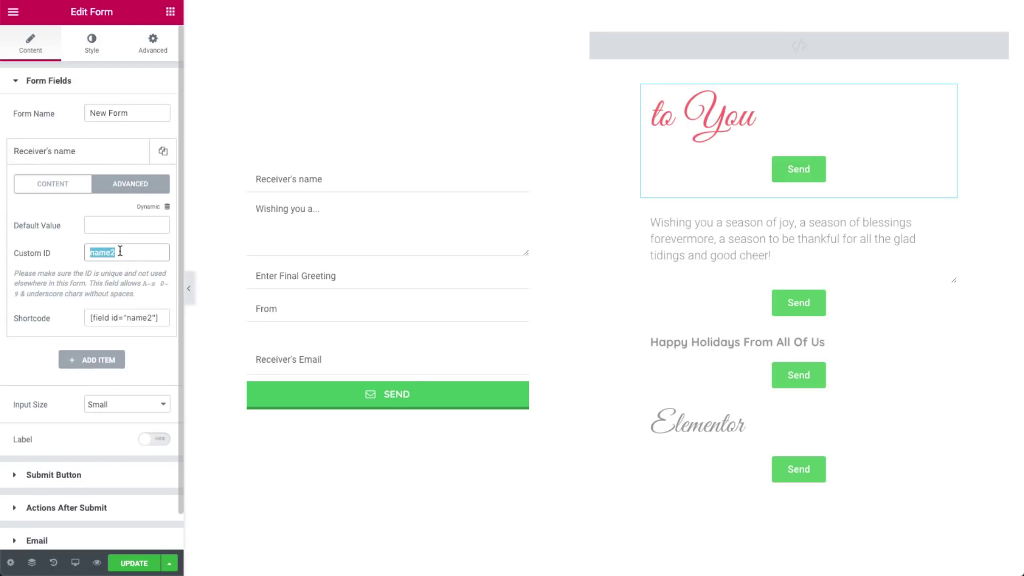
click(120, 251)
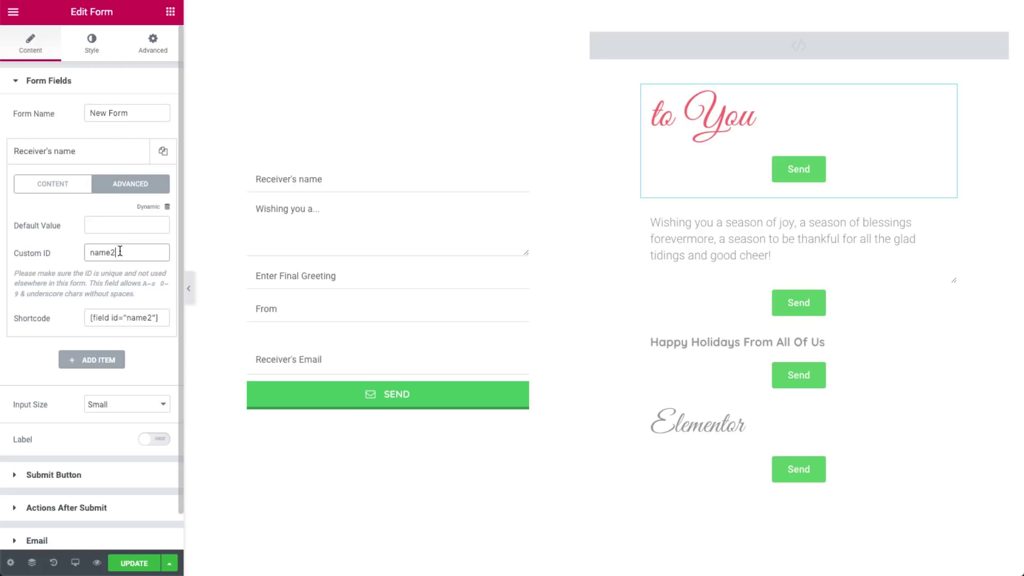
click(654, 47)
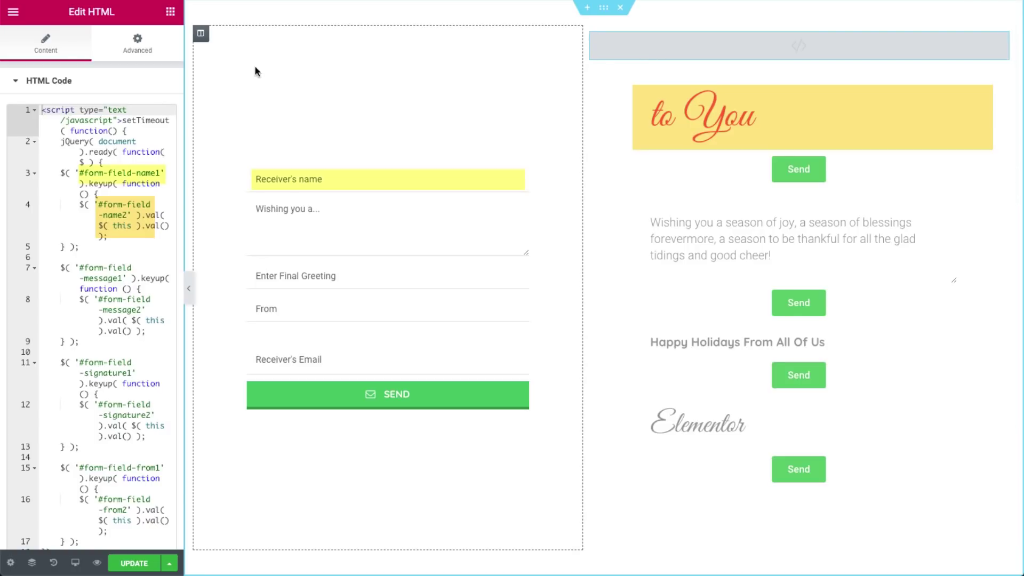
- Return to the widget list and type 'Hello' into the form's name field in preview
click(170, 13)
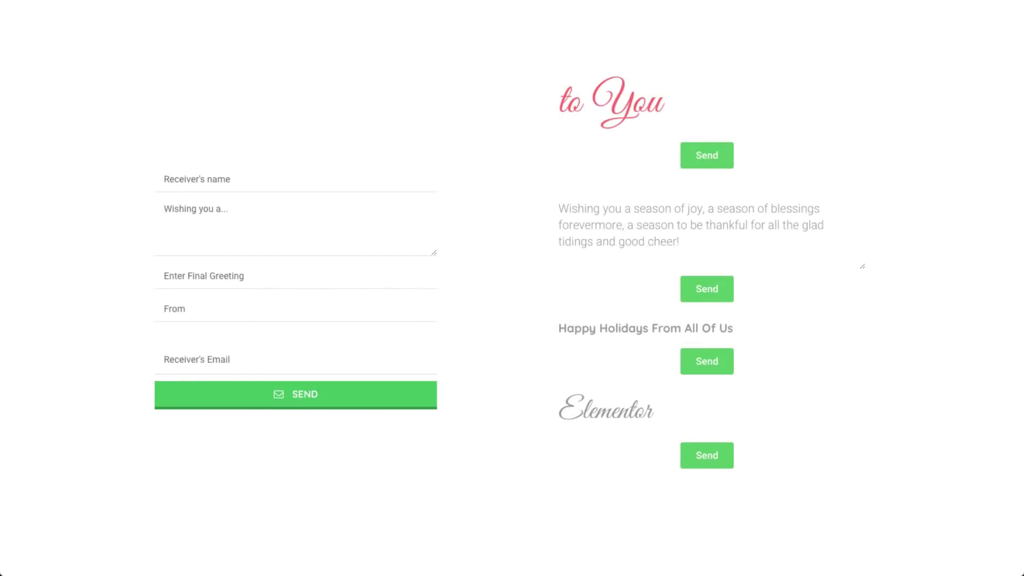
click(237, 180)
text(Hello)
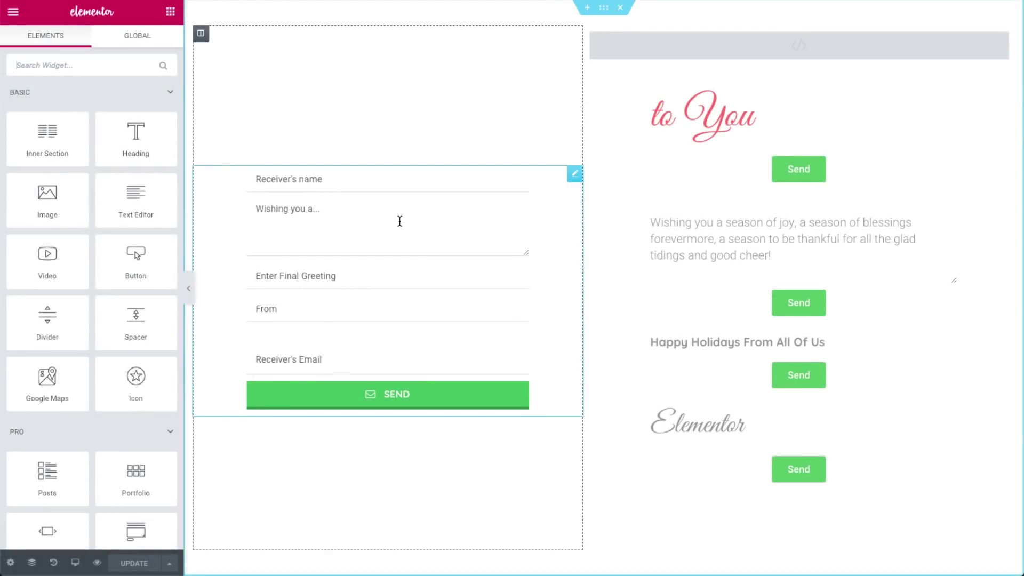
- View the Message field's Custom ID message1 and the mirror form's Message field ID
click(399, 221)
click(71, 184)
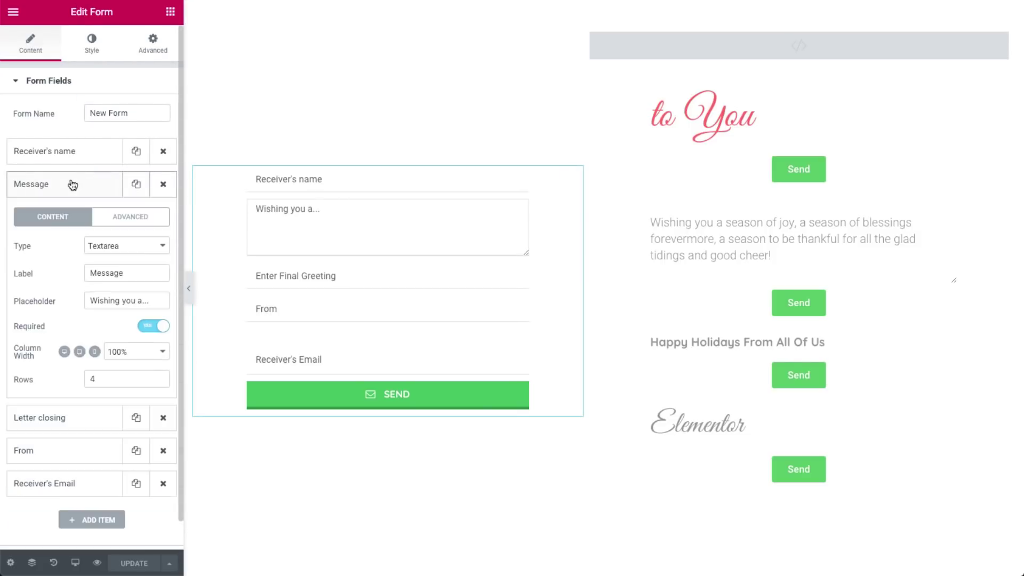
click(120, 218)
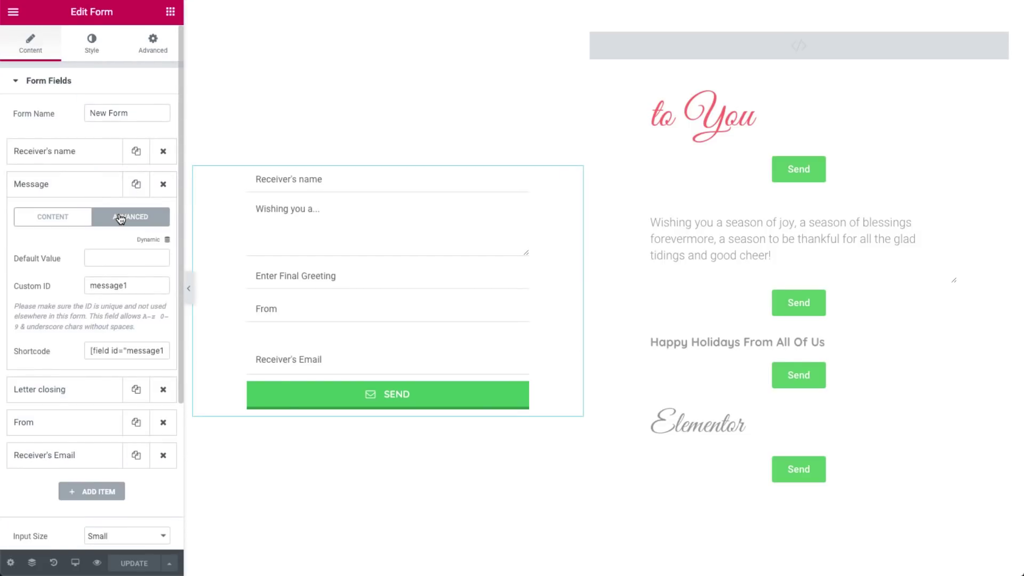
click(722, 222)
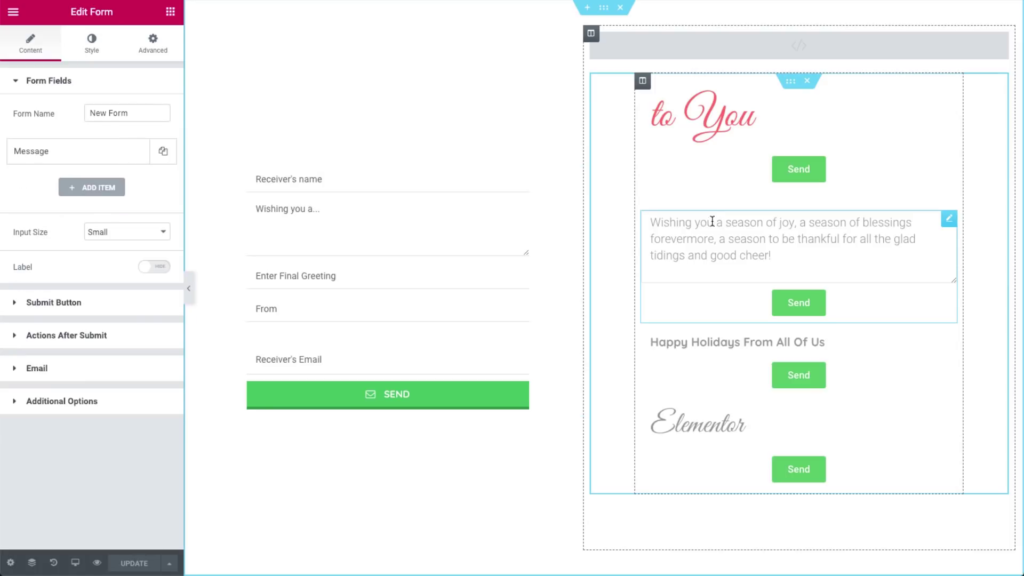
click(110, 160)
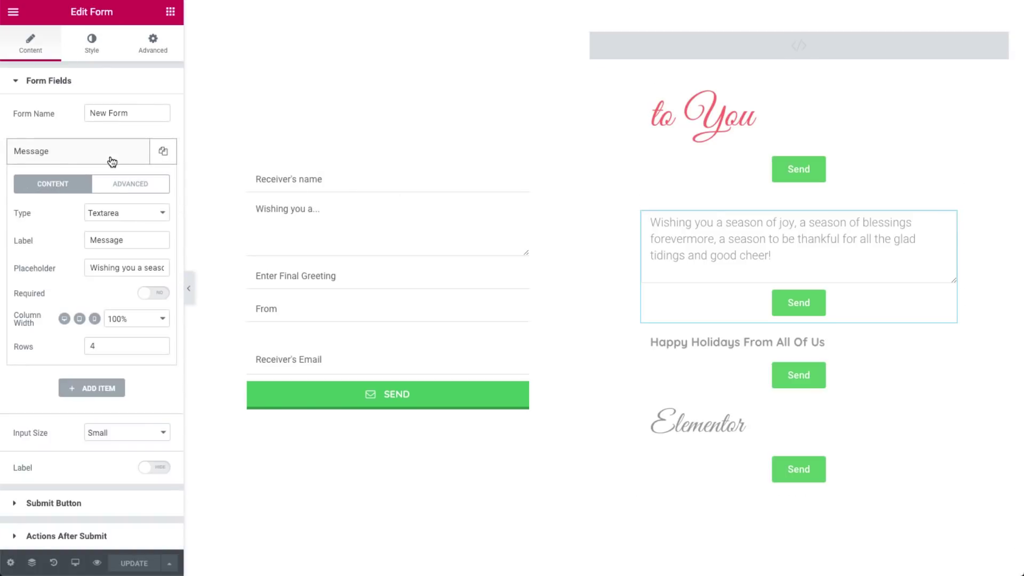
click(143, 185)
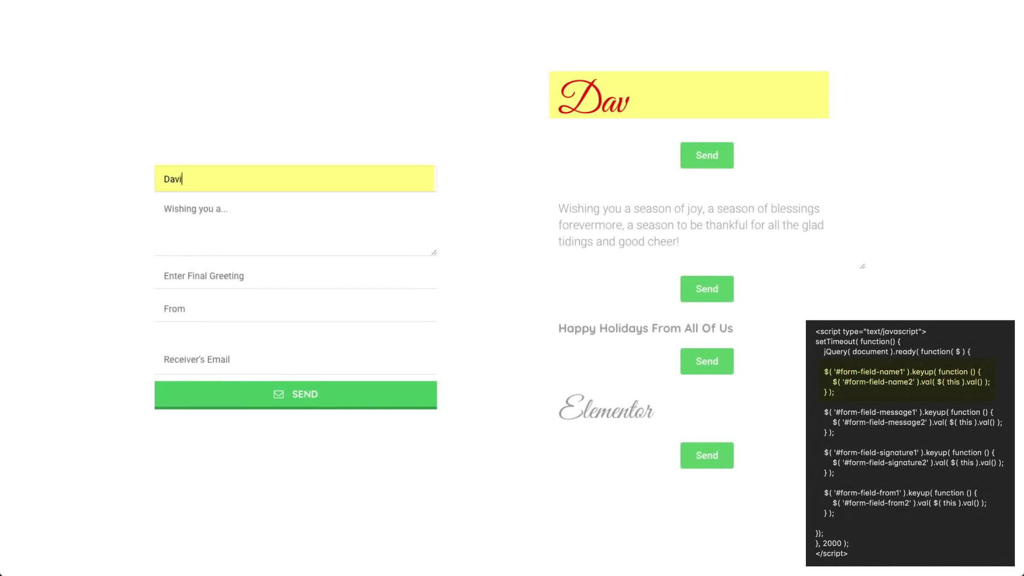
- Type 'Wishing you a merry Christmas' into the form's message field to mirror it onto the card
click(286, 212)
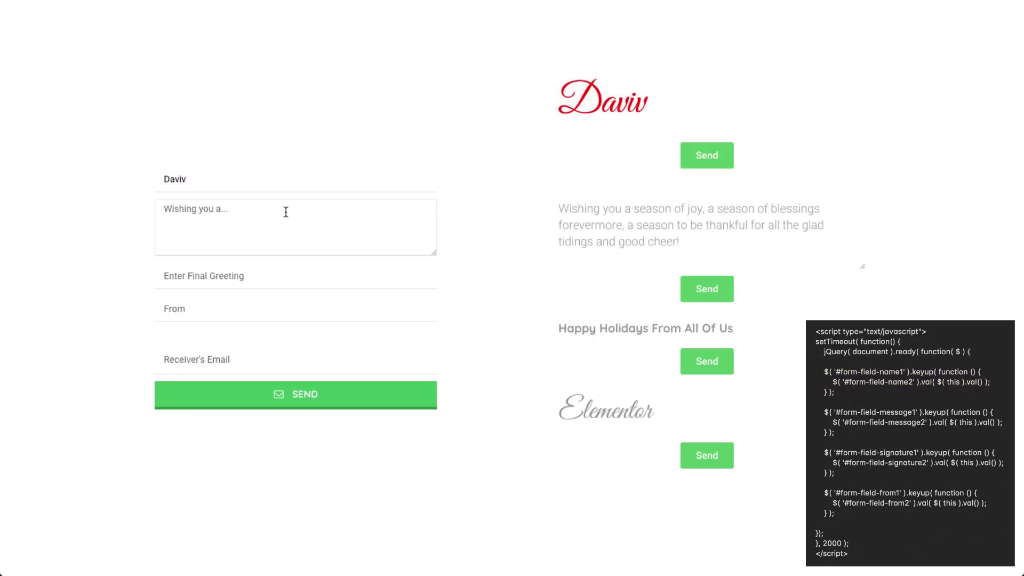
text(Wish)
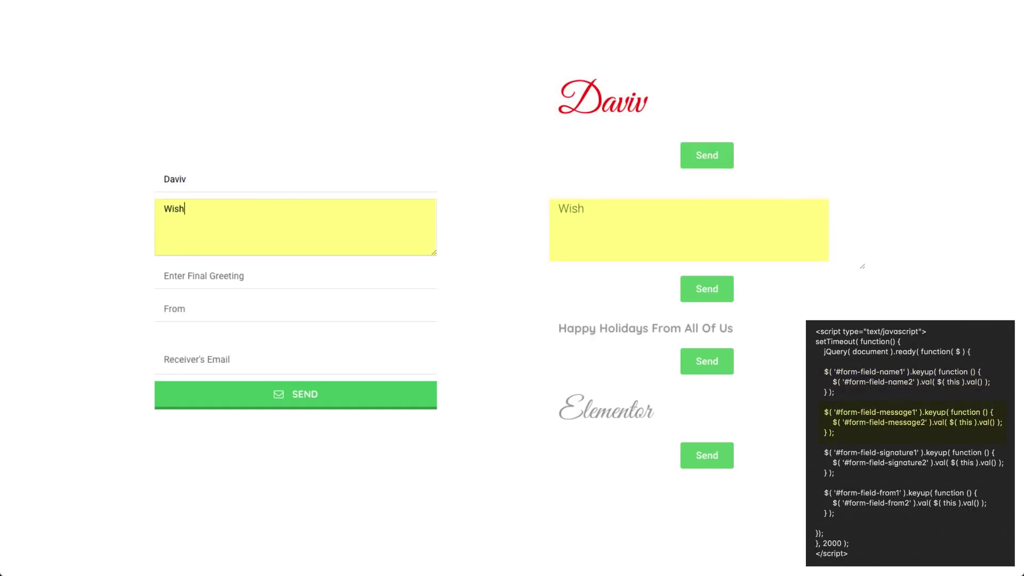
text(ing you a merry Christmas)
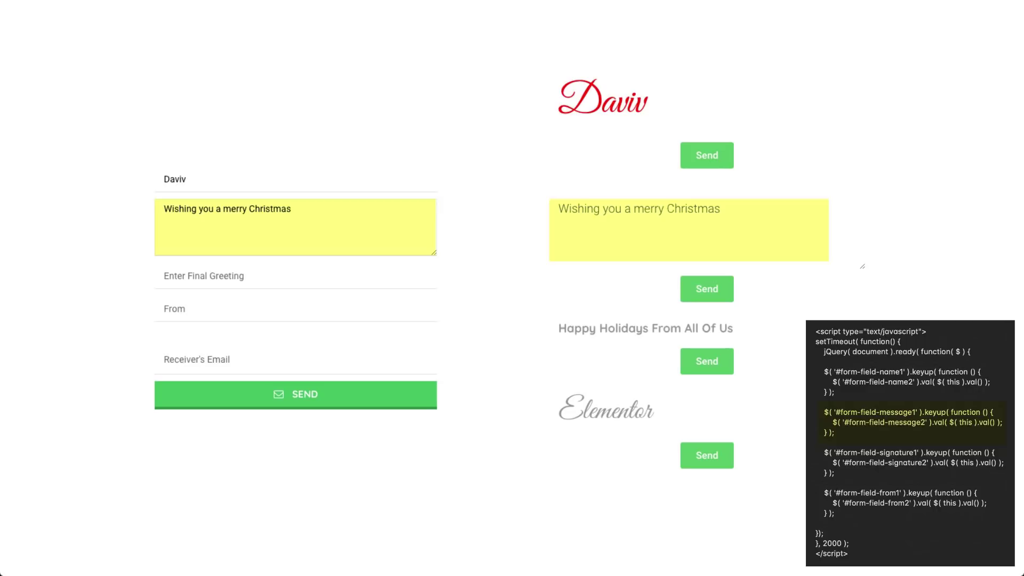
click(246, 275)
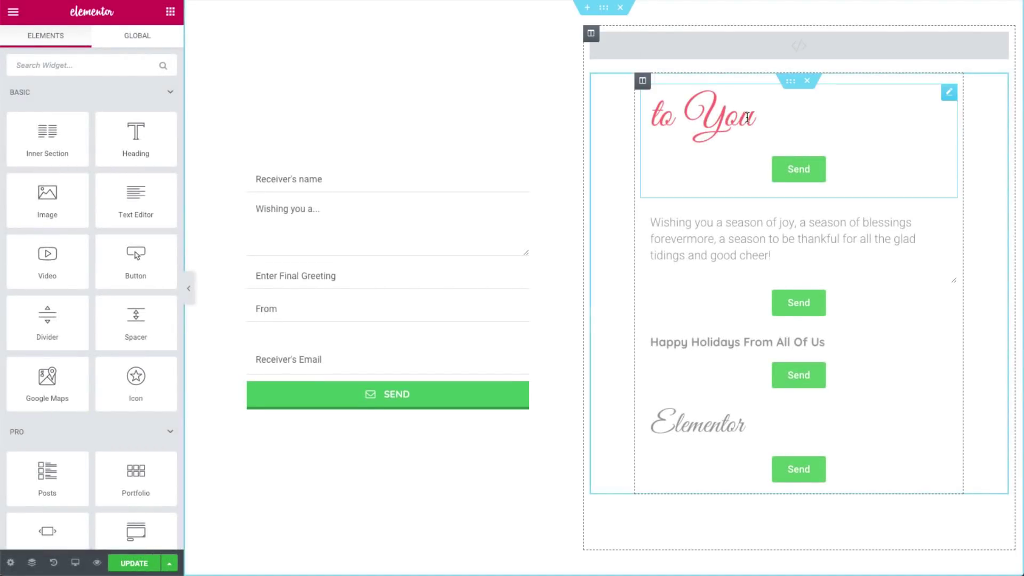
- Paste Custom CSS into the mirror form's Advanced settings to hide its Send button
click(661, 115)
click(145, 56)
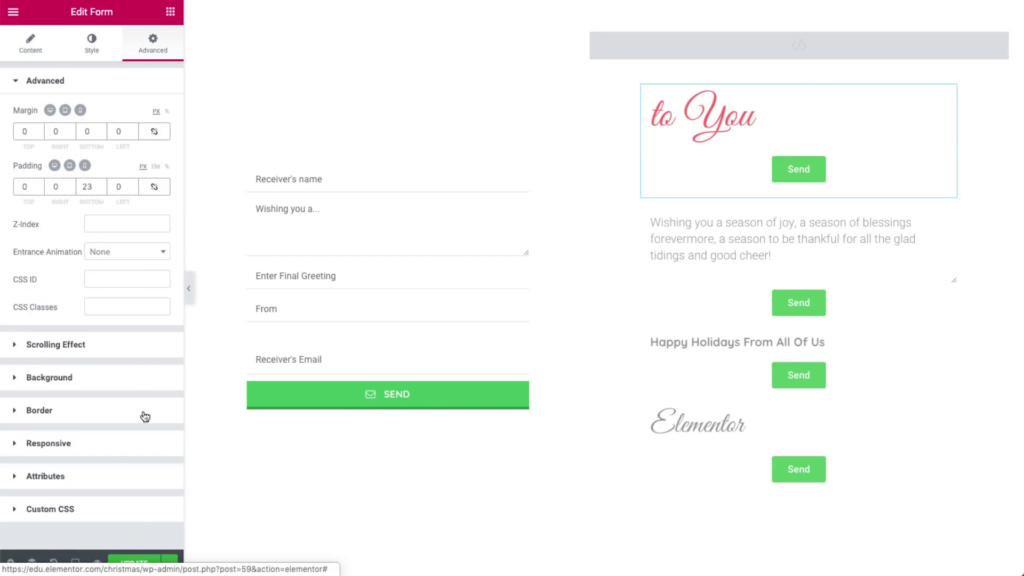
click(137, 511)
click(108, 349)
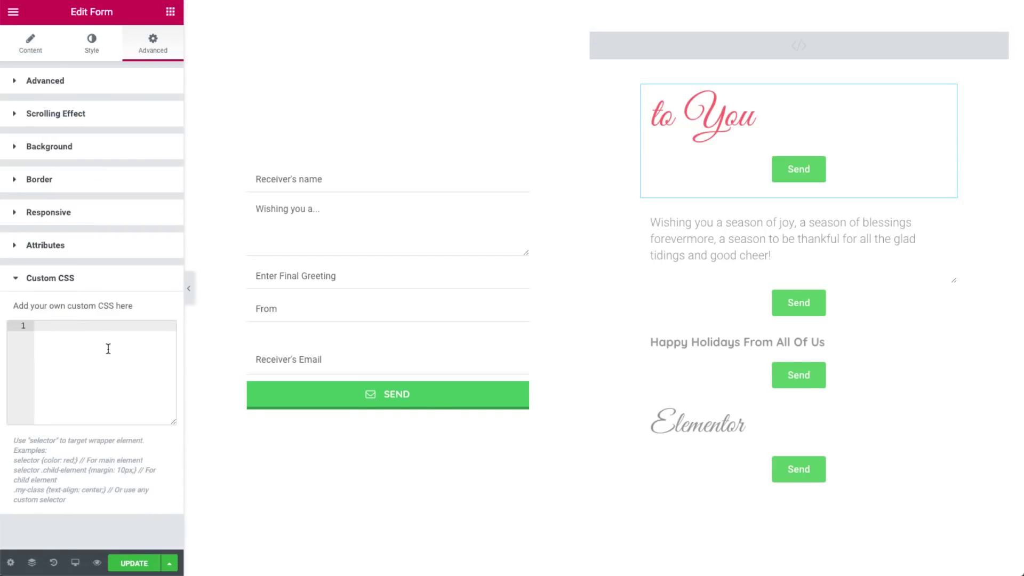
text(#button1 {     display:none; }  selector #form-field-name2 {     text-align:center; }  selector .elementor-field-group .elementor-field-textual:focus {     -webkit-box-shadow: 0 0 0 1px rgba(0,0,0,0) inset;     box-shadow: inset 0 0 0 1px rgba(0,0,0,0);     outline: 0; })
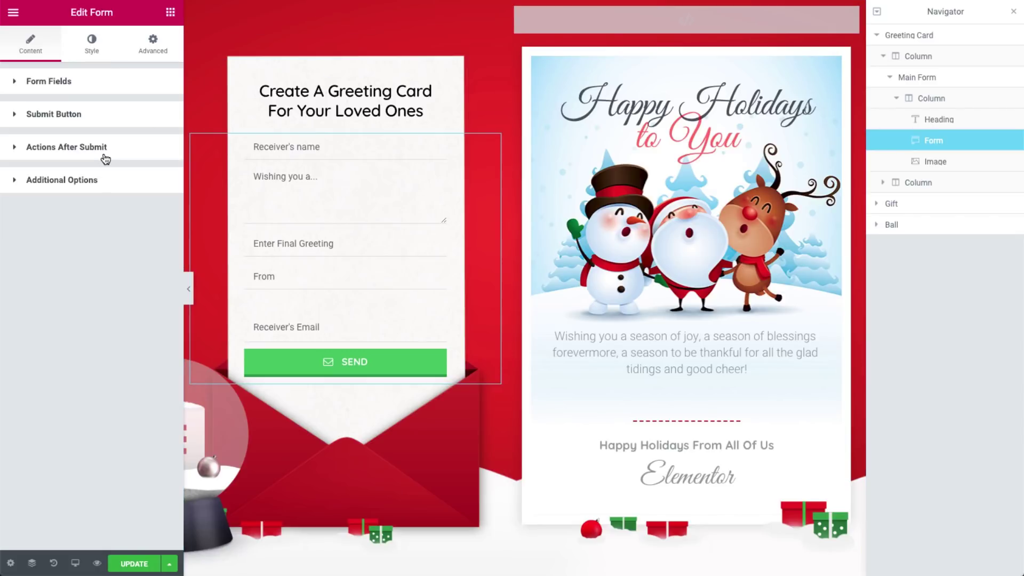
- Add an Email action under the form's Actions After Submit
click(106, 154)
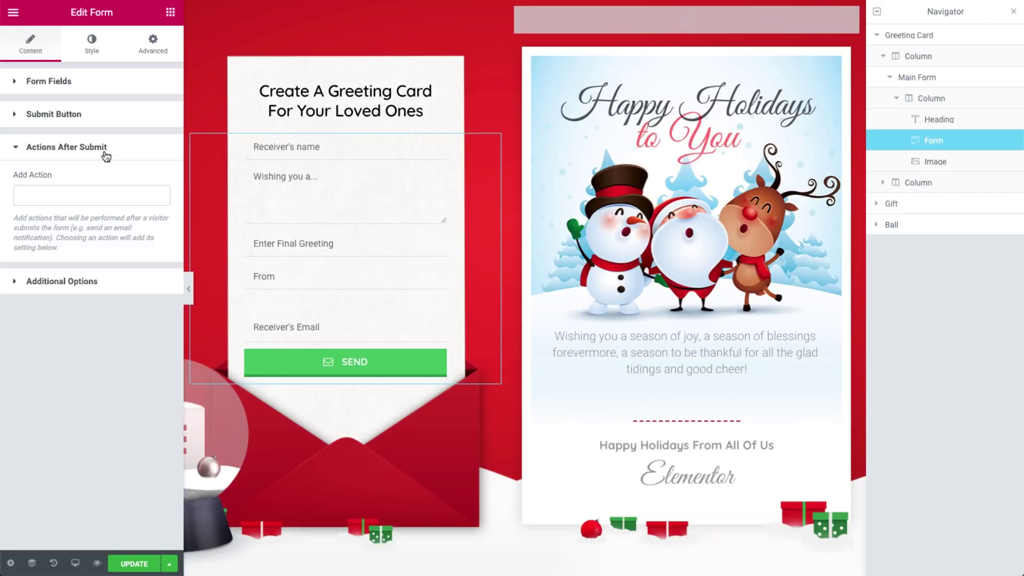
click(88, 194)
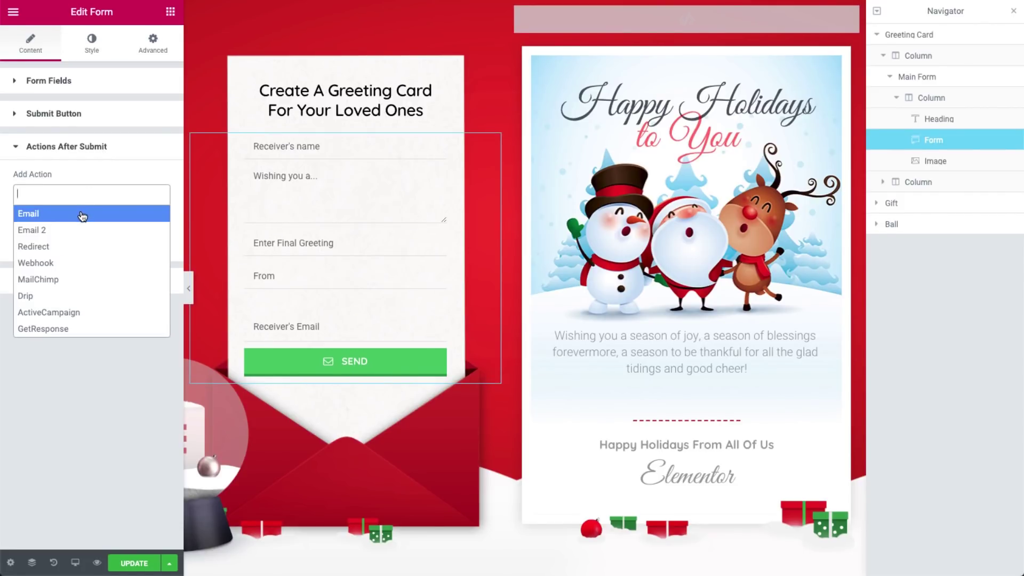
click(81, 216)
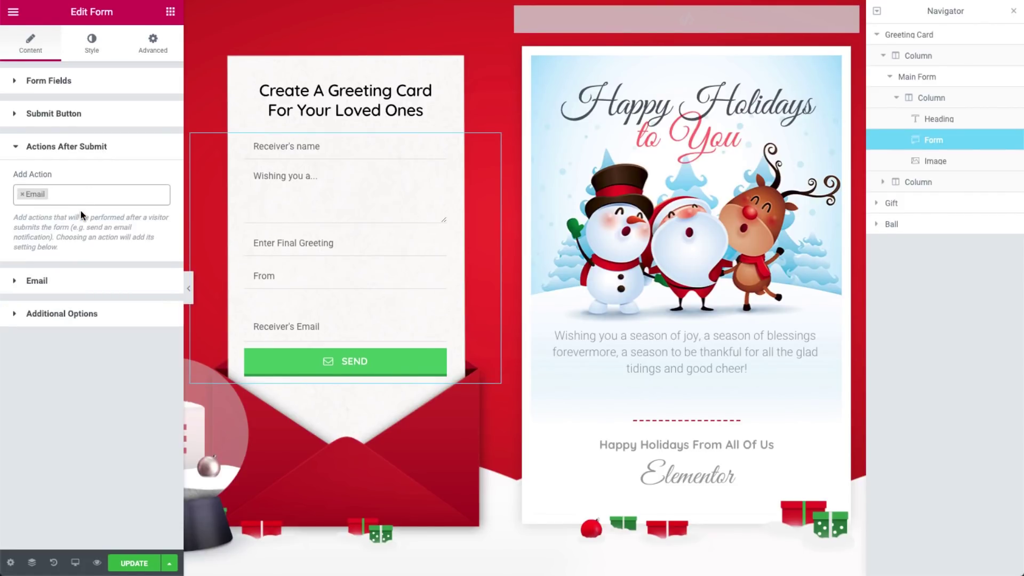
- Expand the Email settings, enlarge the Message box and select the card link URL
click(123, 282)
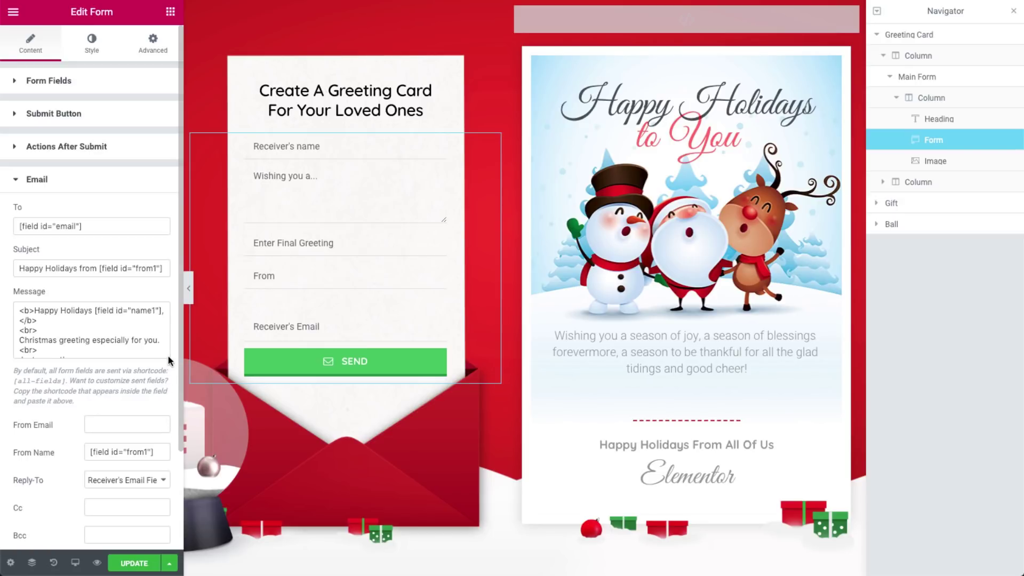
drag(169, 358, 169, 482)
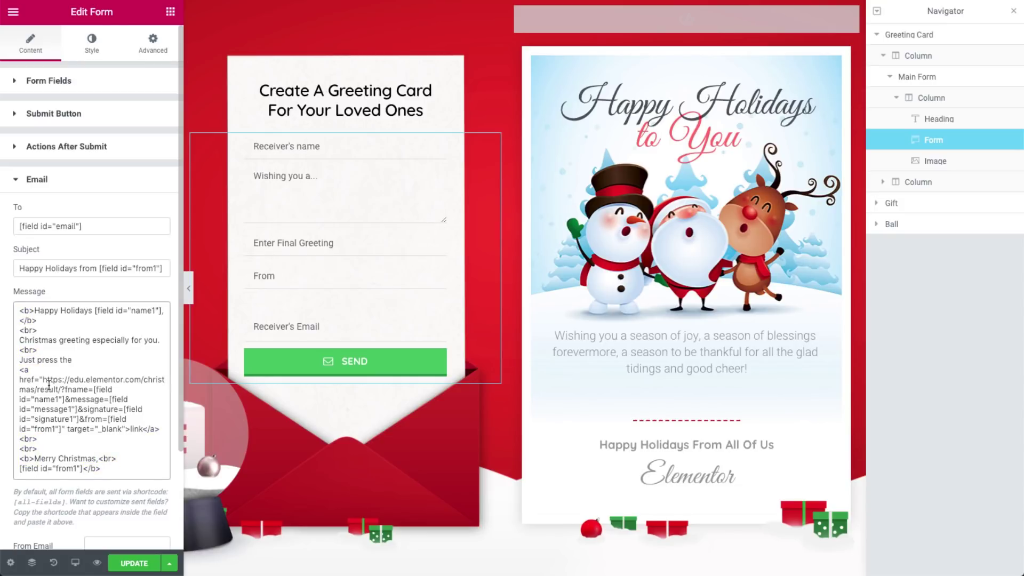
drag(43, 380, 61, 429)
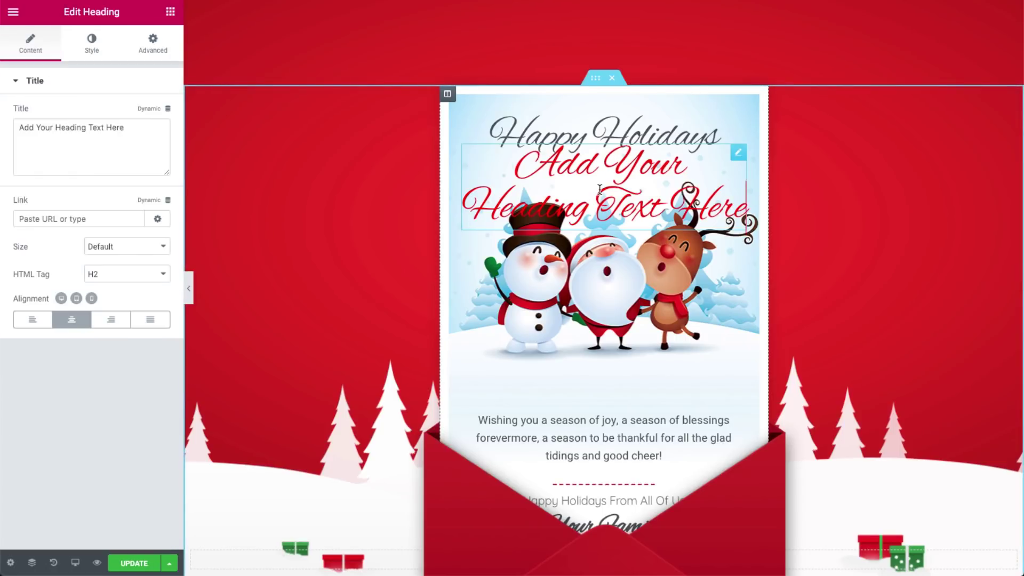
- Make the second heading dynamically show the Request Parameter 'fname'
click(148, 109)
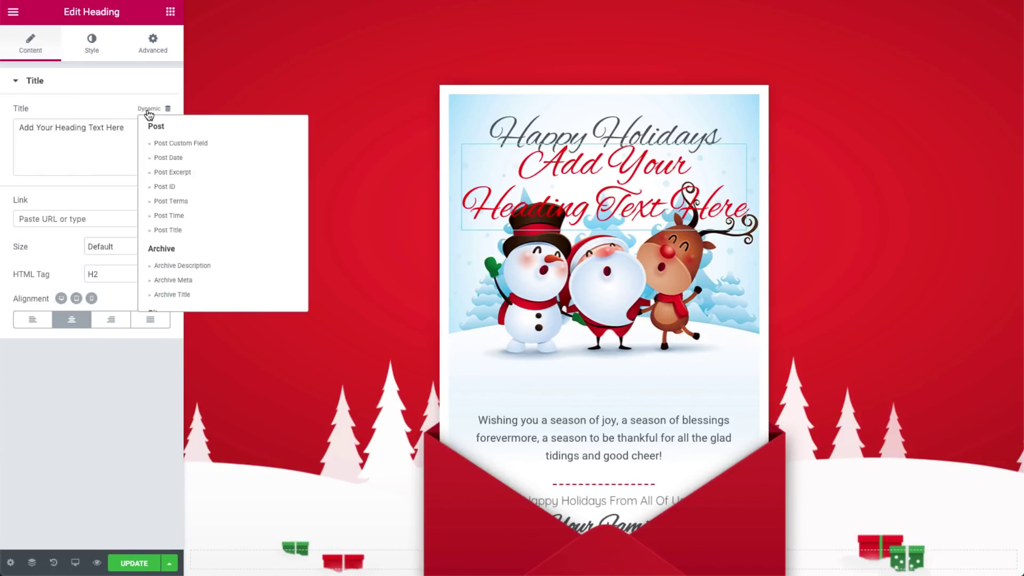
scroll(184, 200, down, 5)
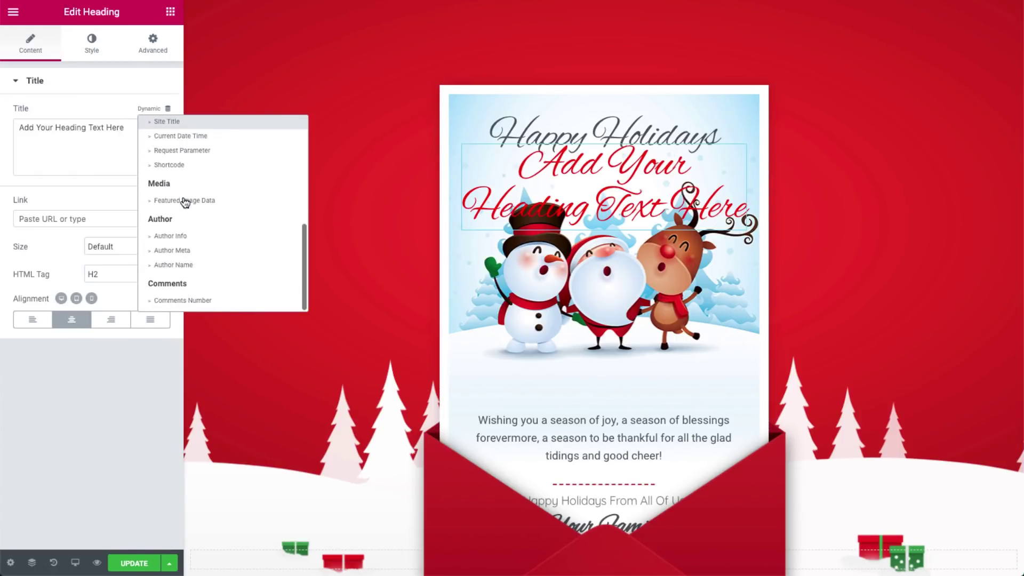
scroll(186, 201, up, 1)
click(187, 245)
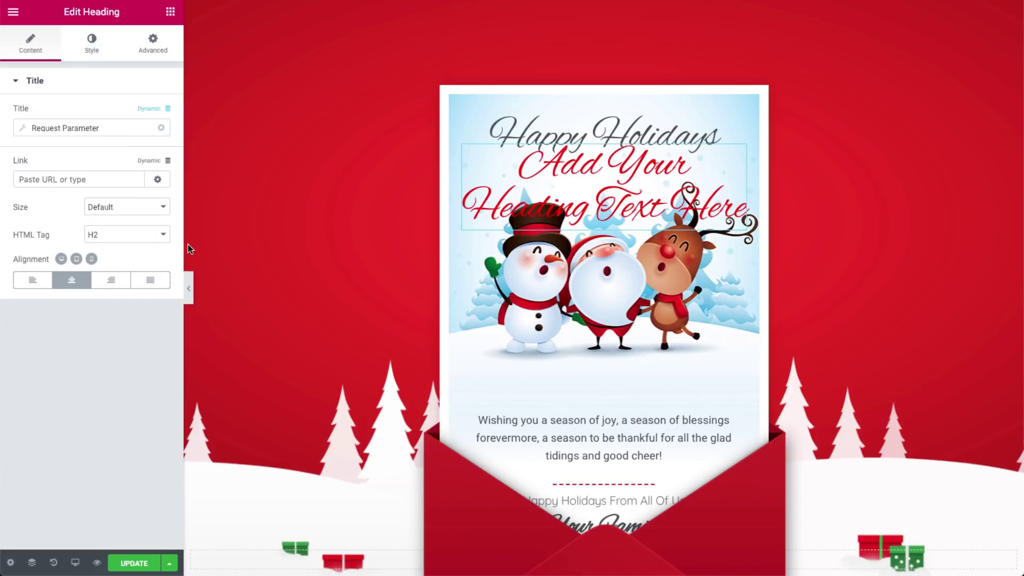
click(103, 129)
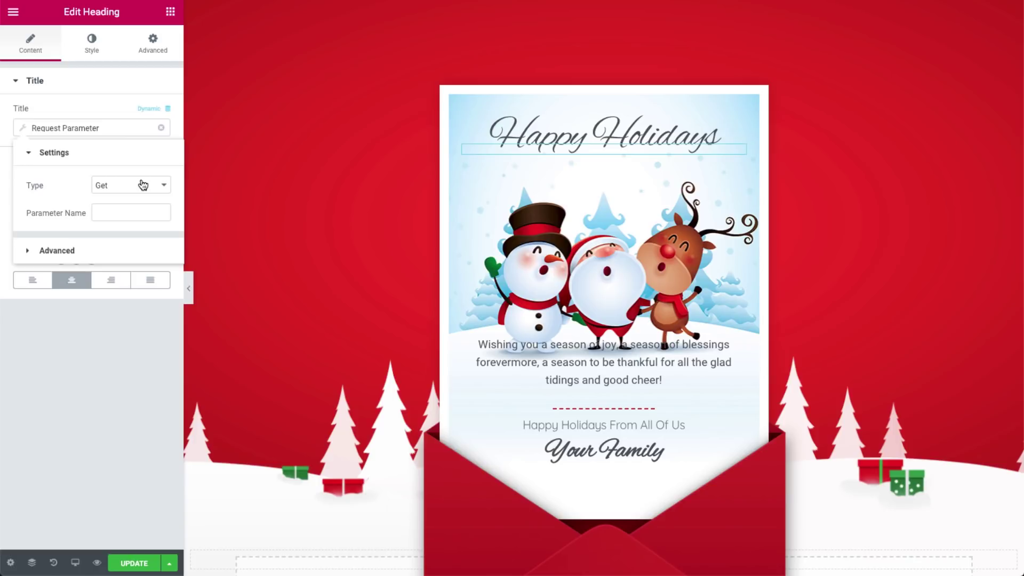
click(130, 212)
text(fname)
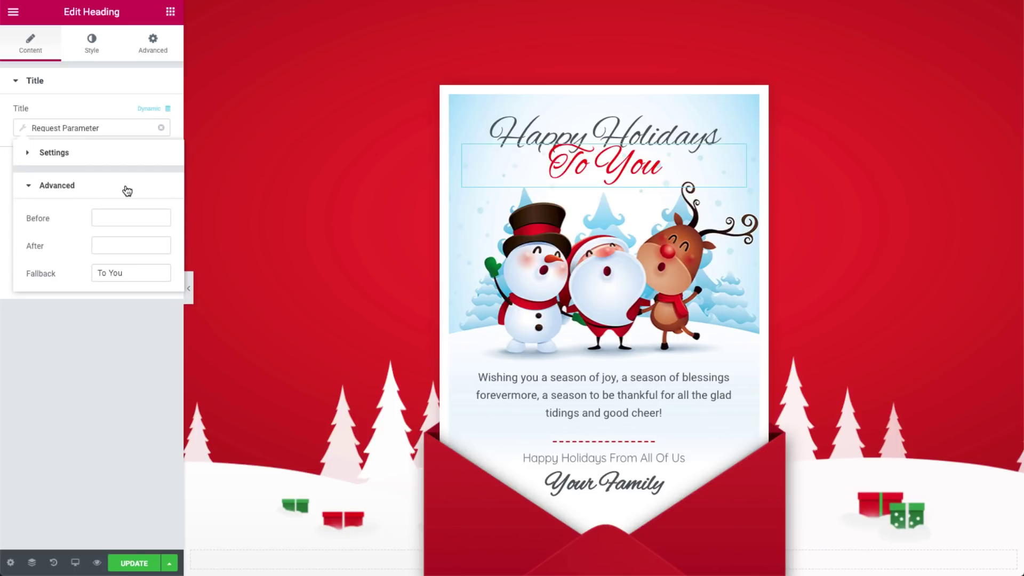
click(110, 114)
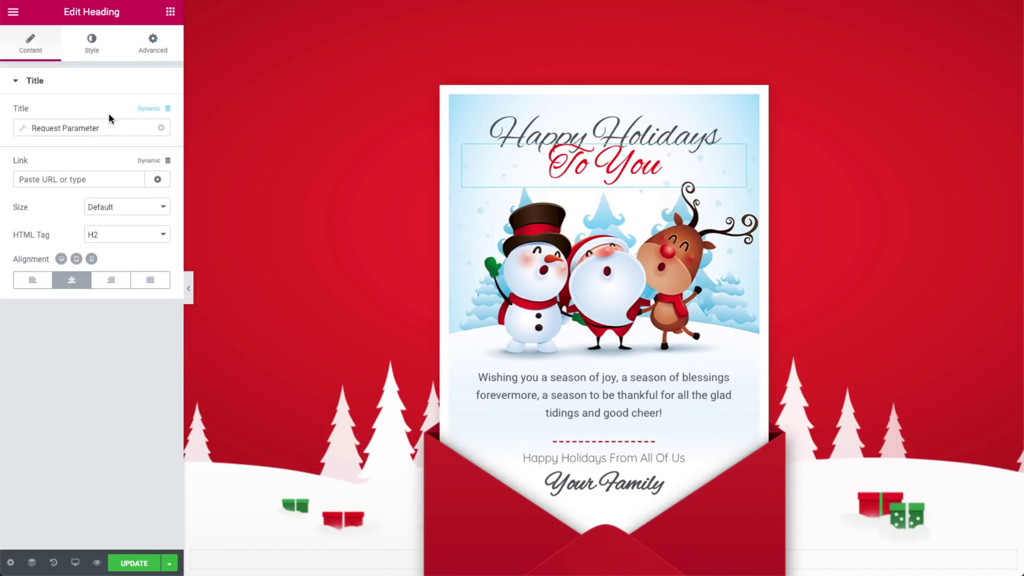
- Set the greeting paragraph's Request Parameter to 'message'
click(644, 387)
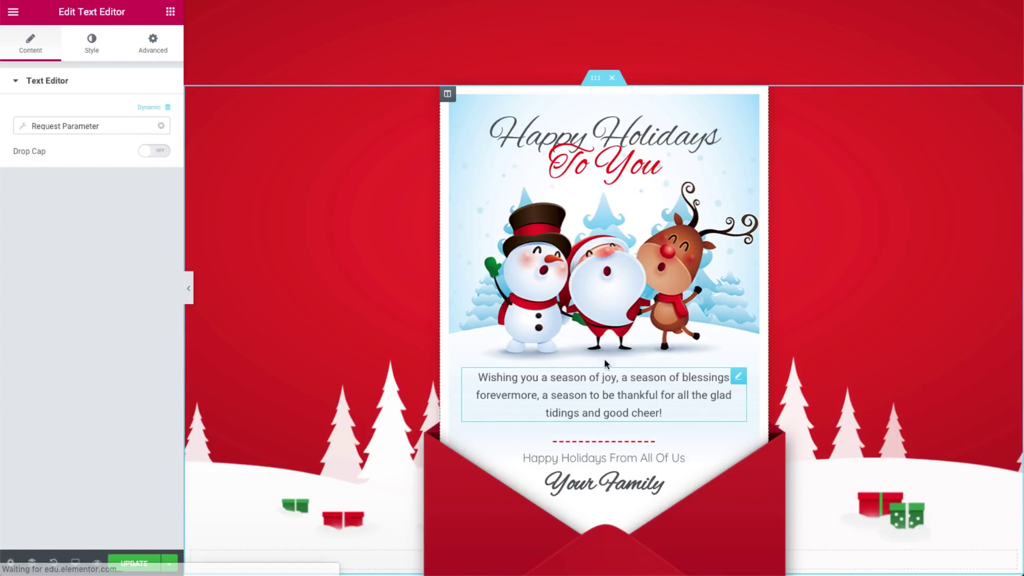
click(127, 123)
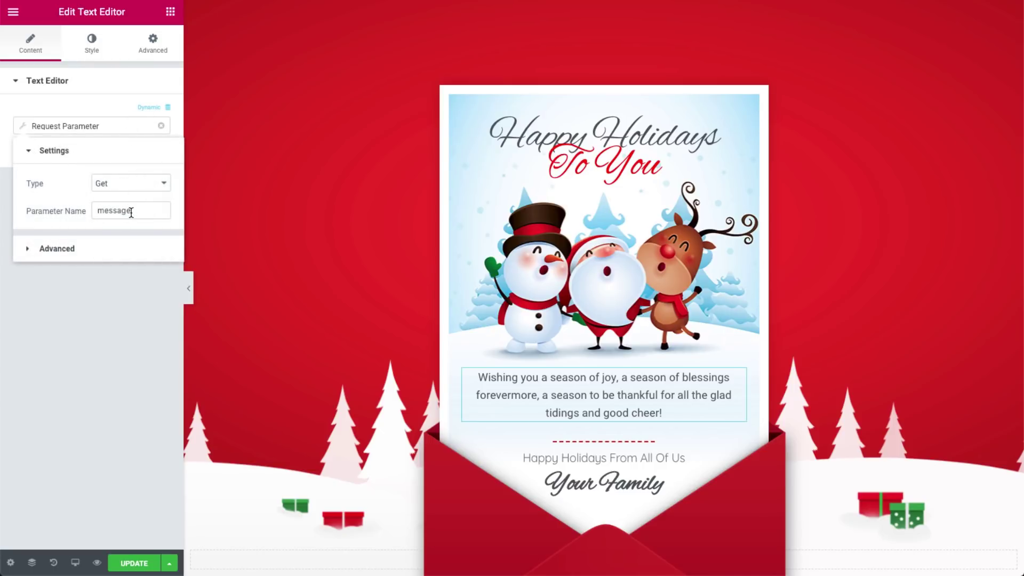
click(122, 128)
- Set the 'Happy Holidays From All Of Us' closing heading's Request Parameter to 'signature' with a fallback
click(31, 562)
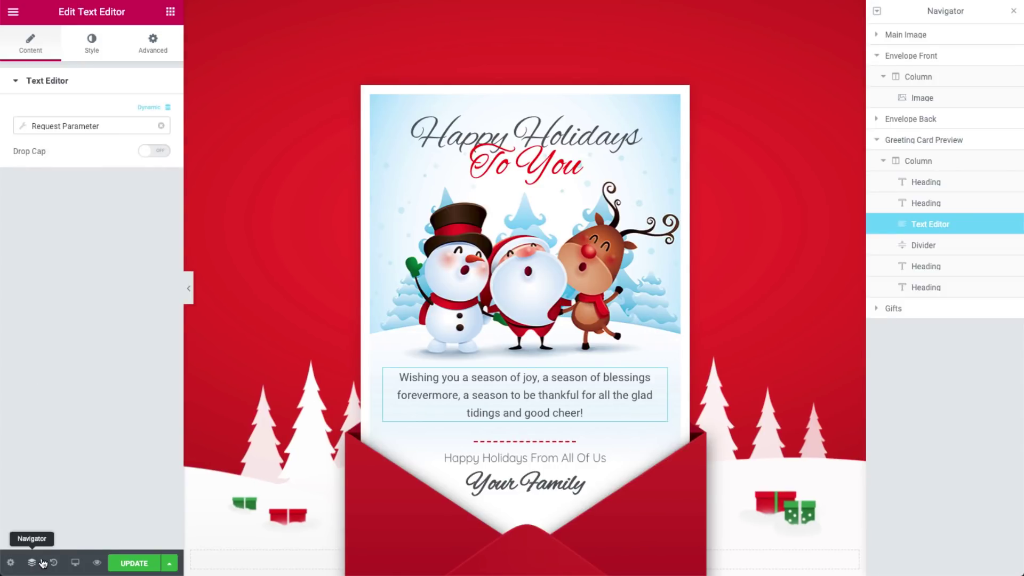
click(929, 266)
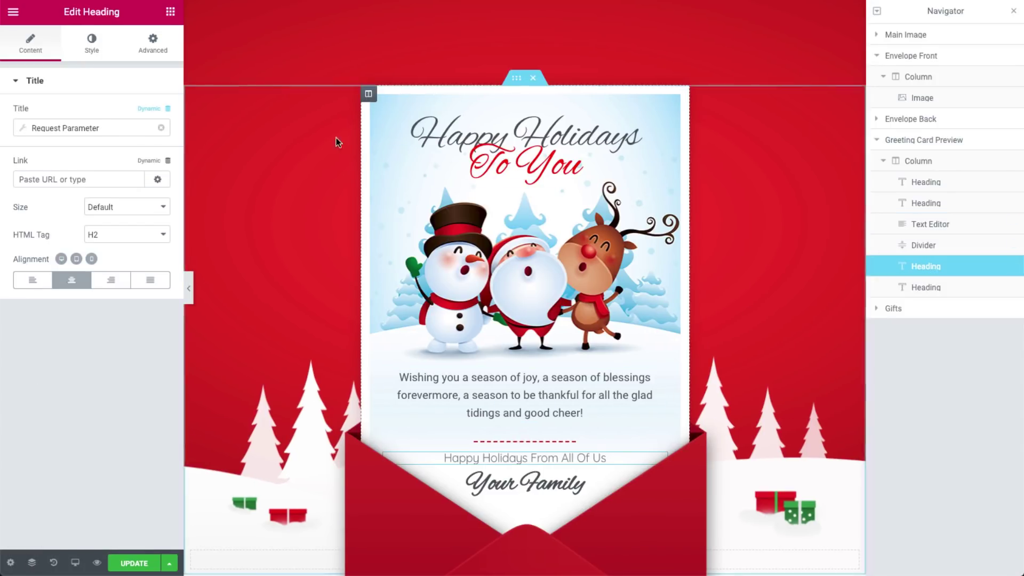
click(114, 128)
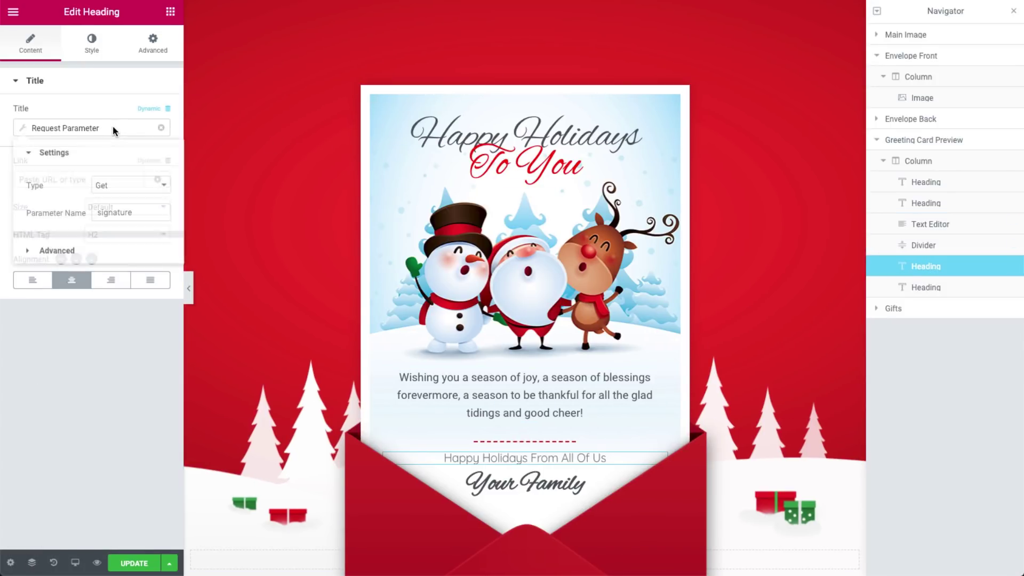
click(126, 246)
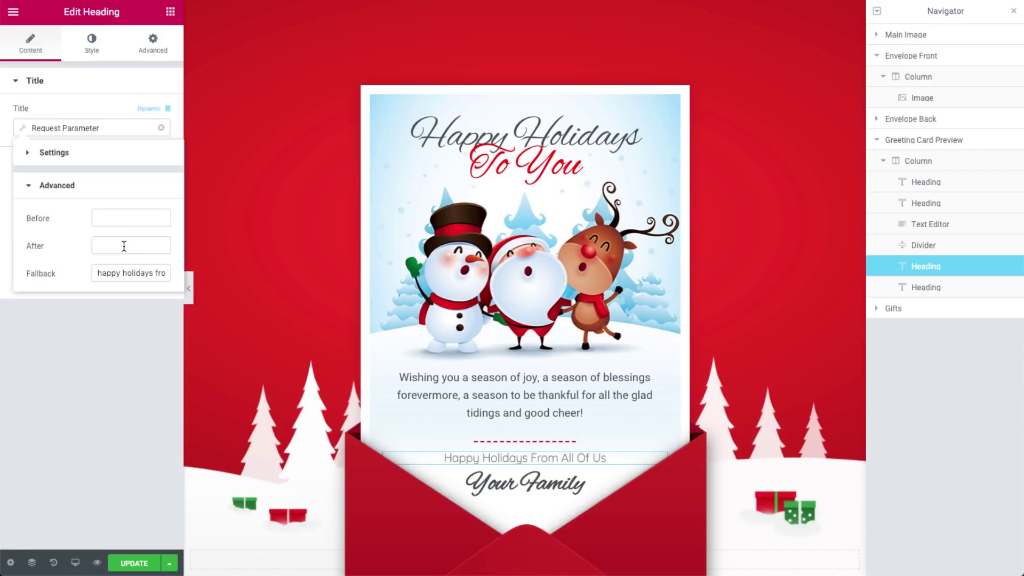
click(119, 127)
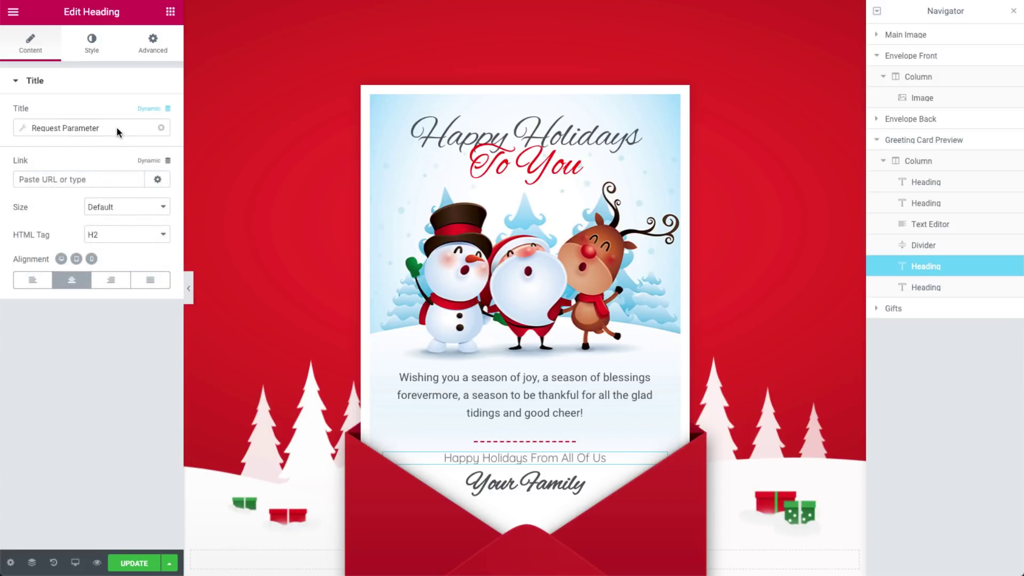
click(171, 14)
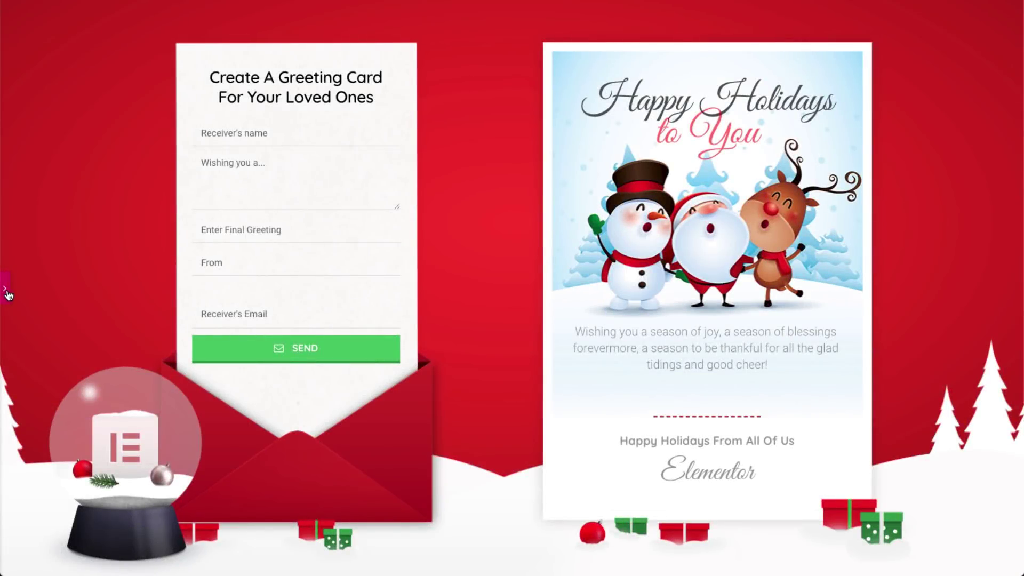
- Expand the greeting form's Email Message to reveal the card link with fname, message, signature and from fields
click(6, 292)
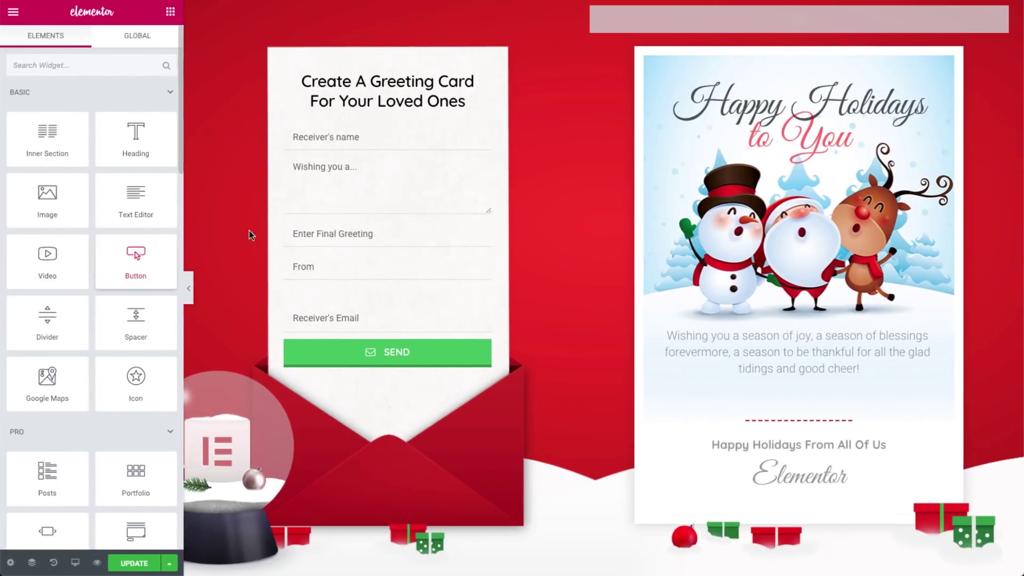
click(451, 205)
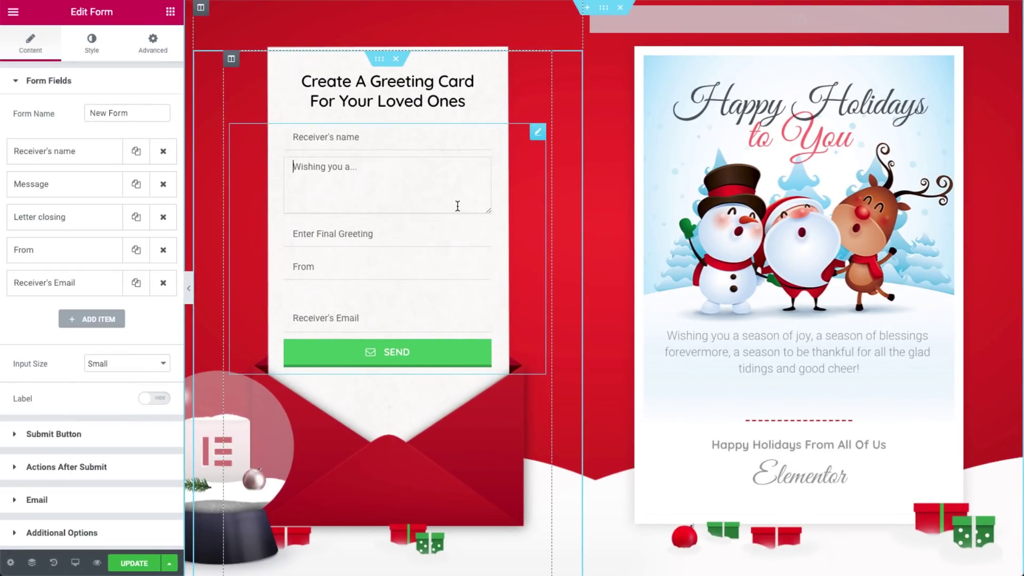
click(101, 501)
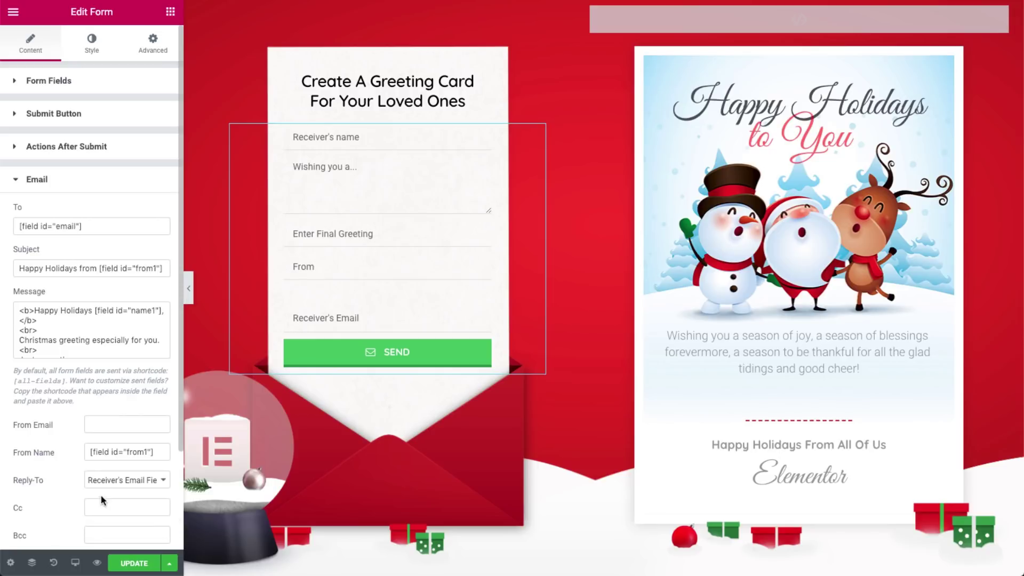
drag(167, 356, 160, 506)
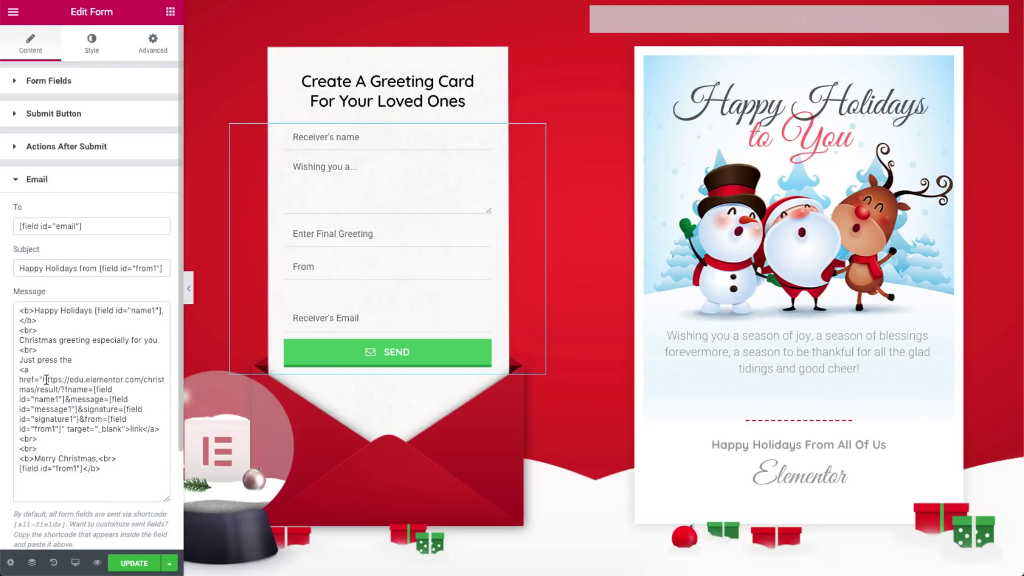
drag(45, 379, 63, 428)
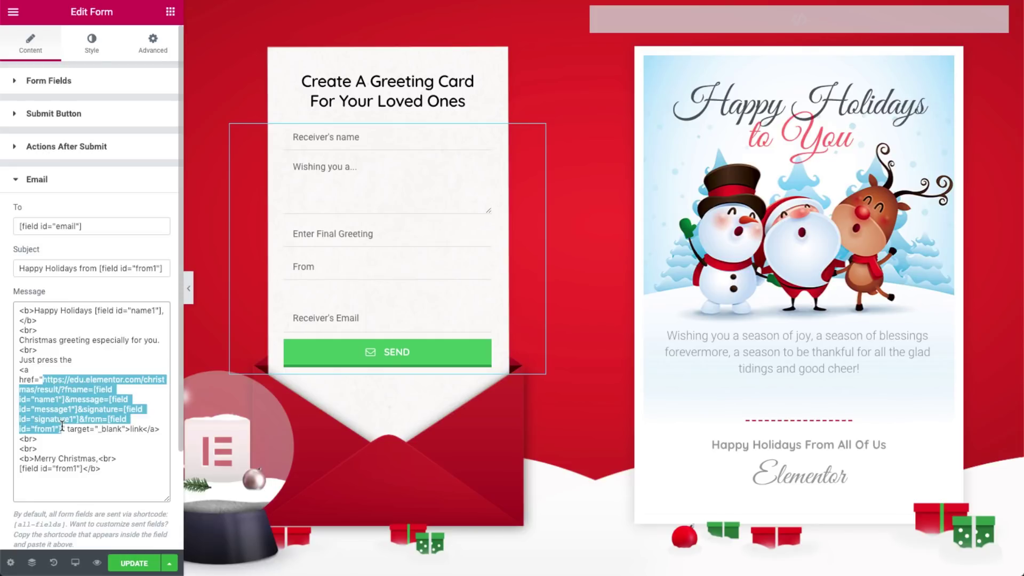
- Deselect the link in the Email Message box to leave the form's email settings
click(168, 340)
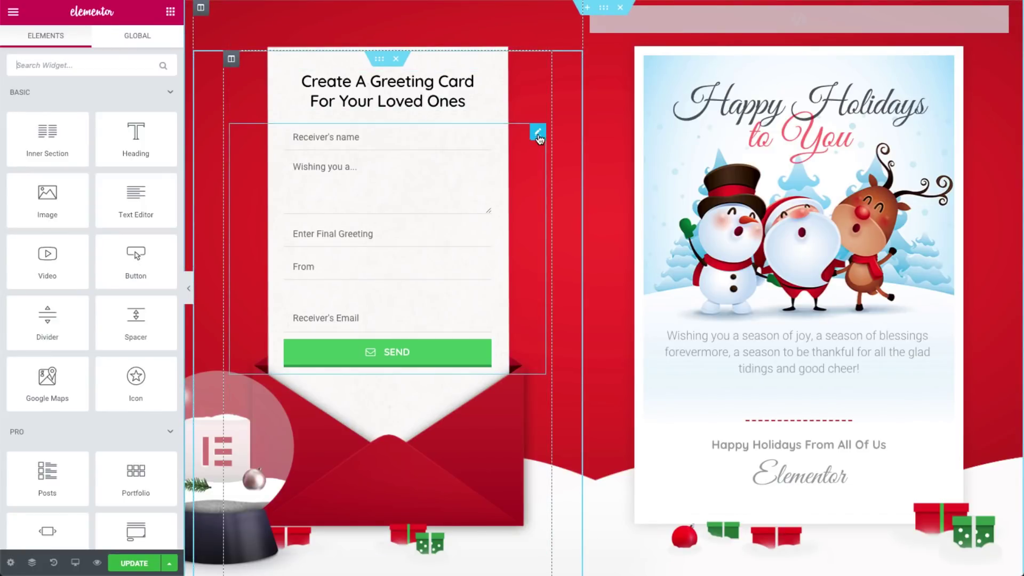
- Add a Redirect action after submit, sending to the thank-you page with ?from=[field id="from1"]
click(538, 134)
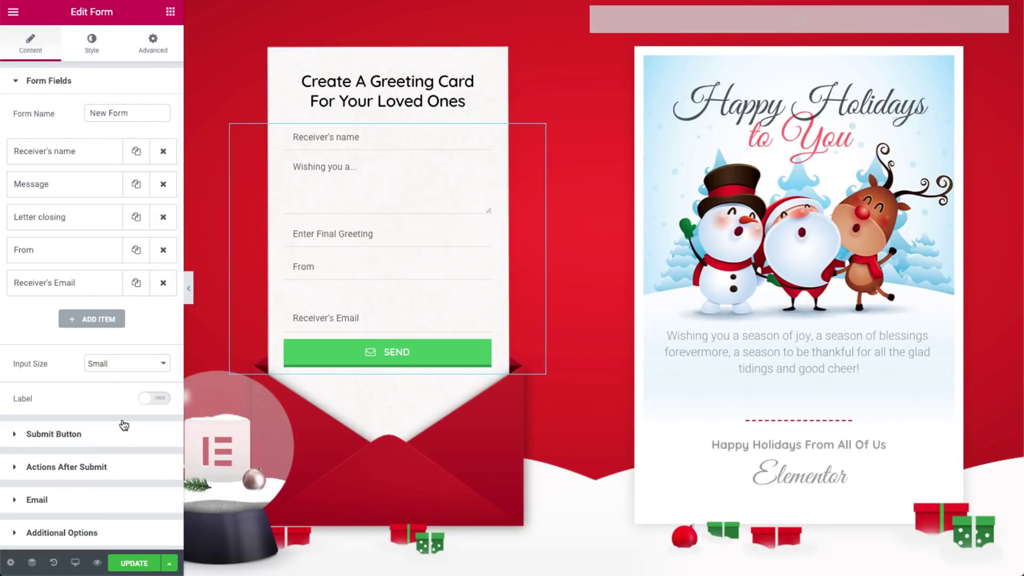
click(109, 469)
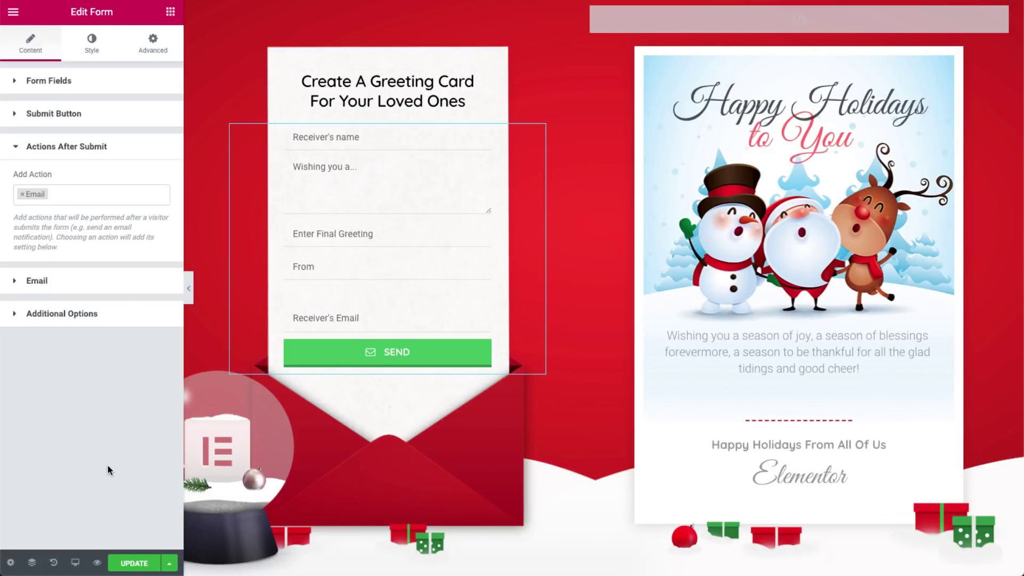
click(78, 196)
click(87, 246)
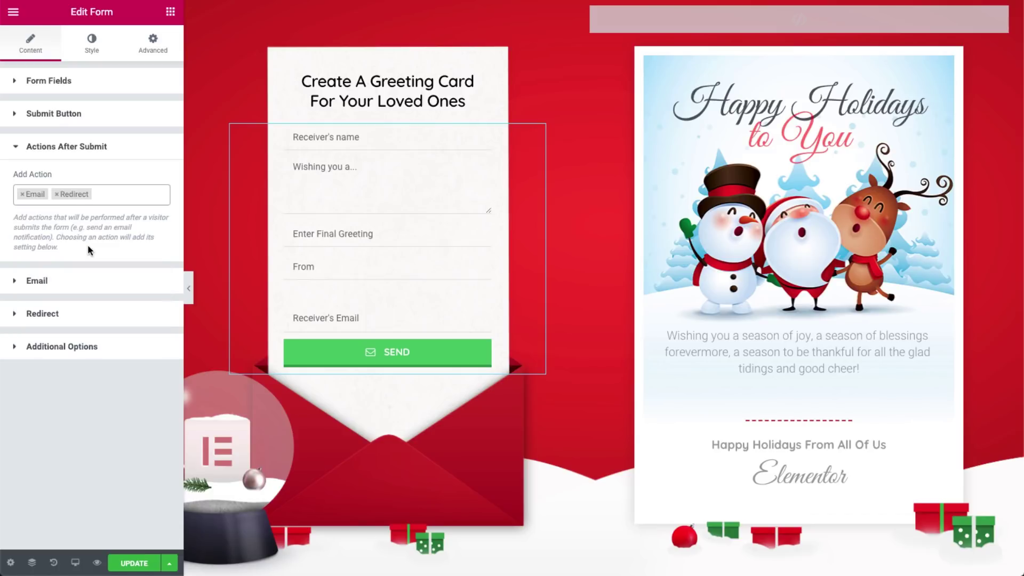
click(86, 298)
triple_click(117, 259)
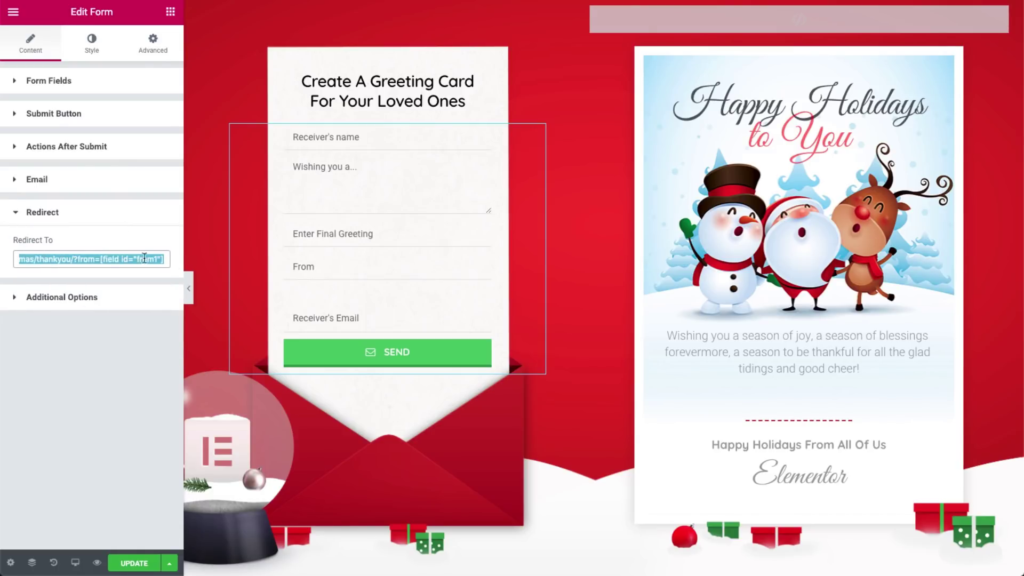
click(101, 259)
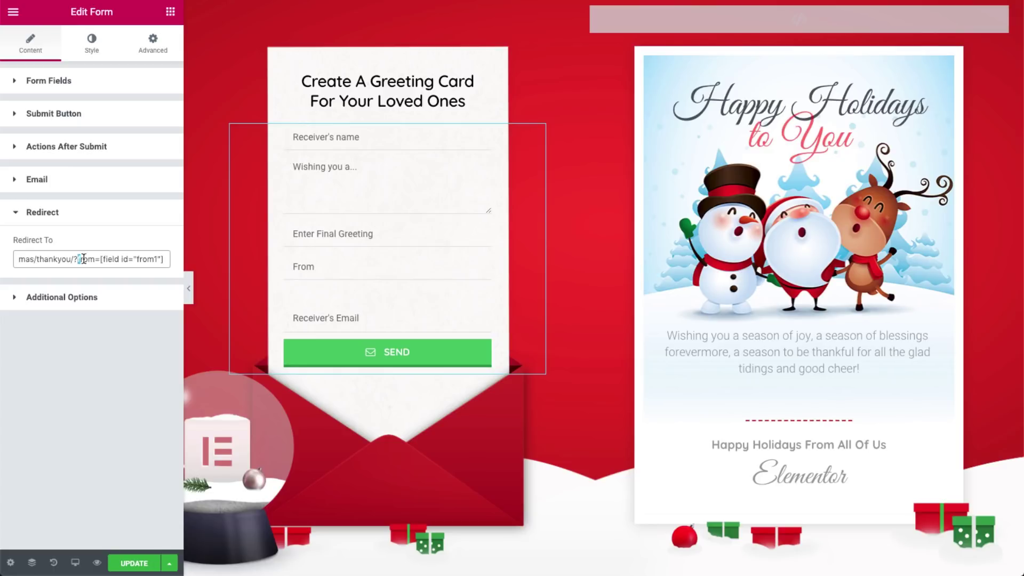
drag(78, 259, 166, 260)
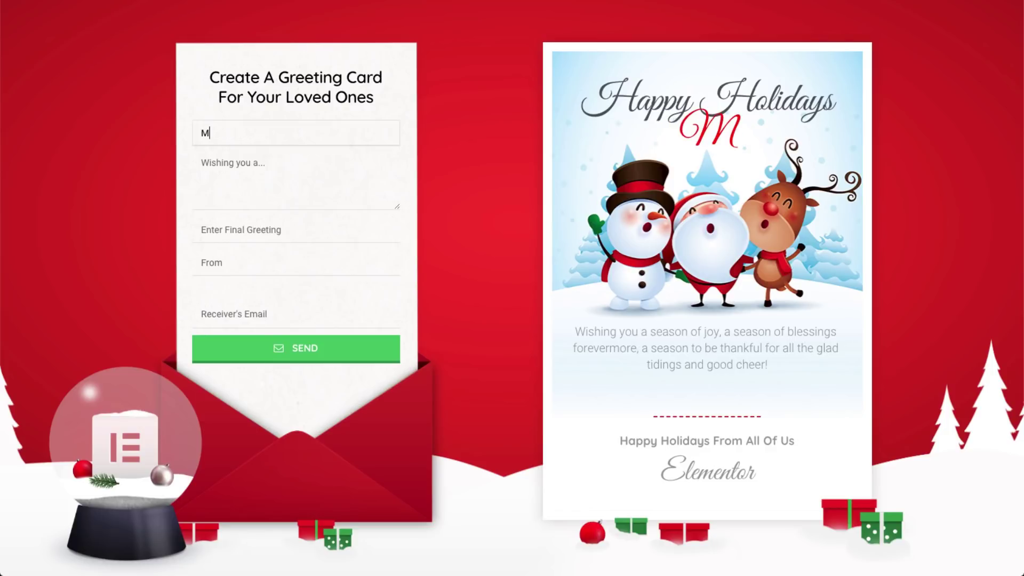
- Enter 'Mom' as the receiver's name so the card reads 'Happy Holidays Mom'
text(m)
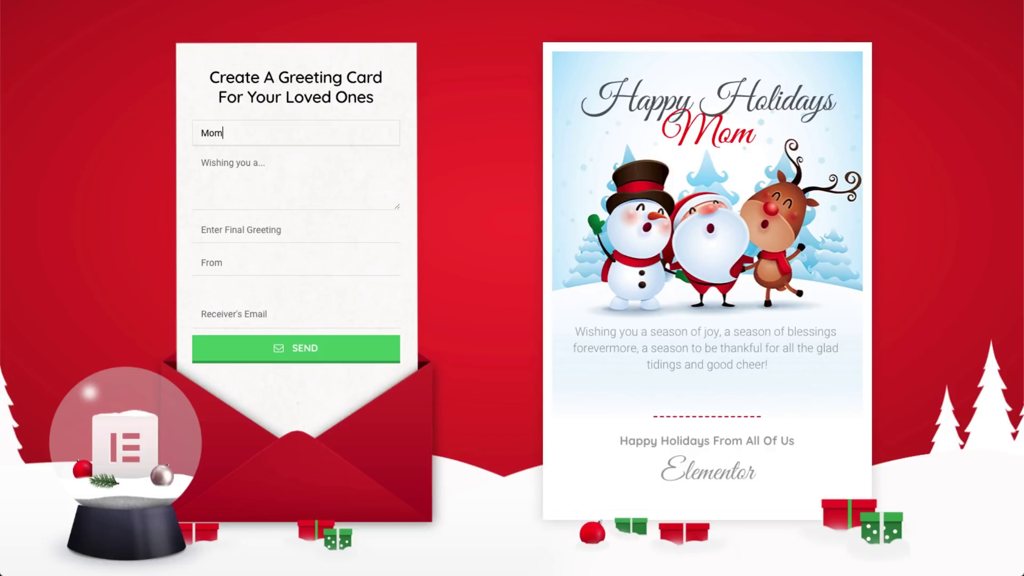